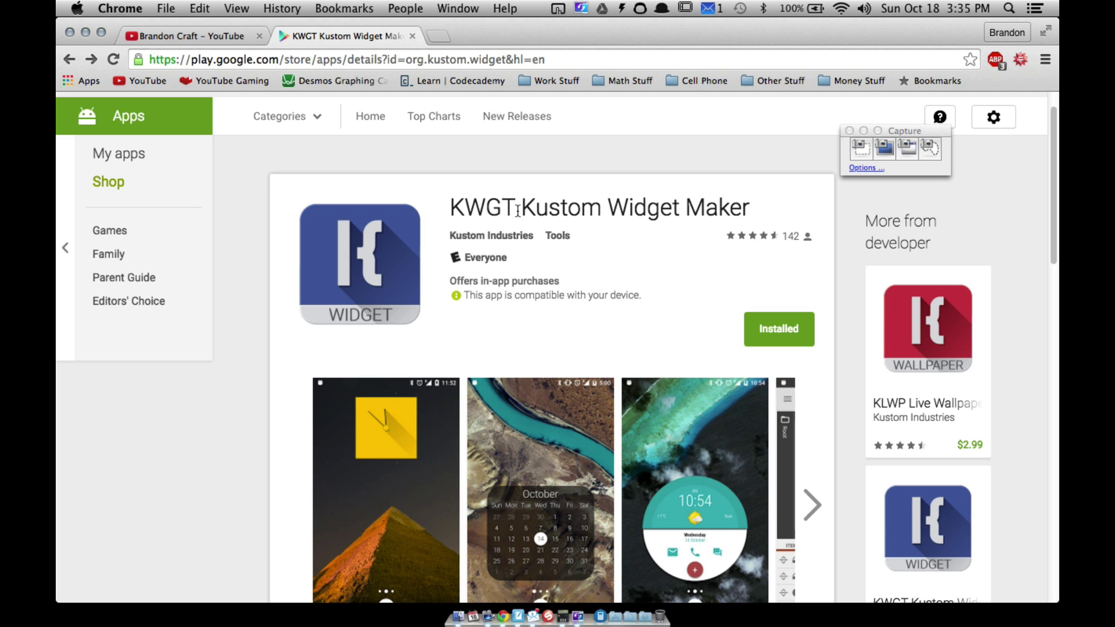
Step: Open the KWGT Kustom Widget Pro Key listing in Google Play, confirming it is already installed
left_click_drag(490, 207, 772, 209)
left_click(772, 210)
left_click_drag(1053, 243, 1052, 261)
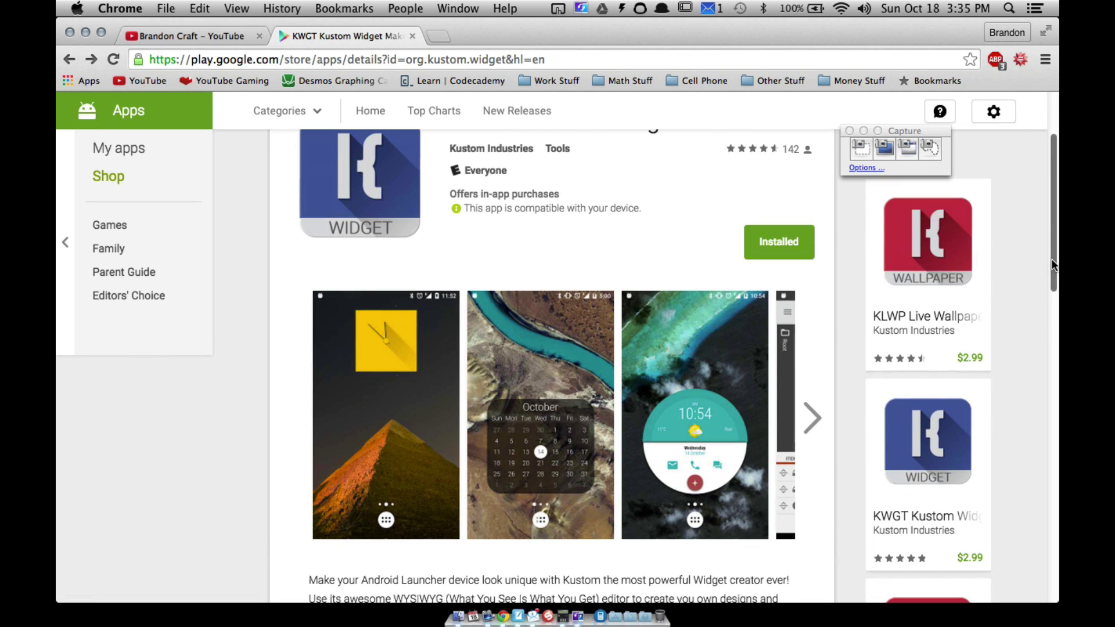
left_click(929, 475)
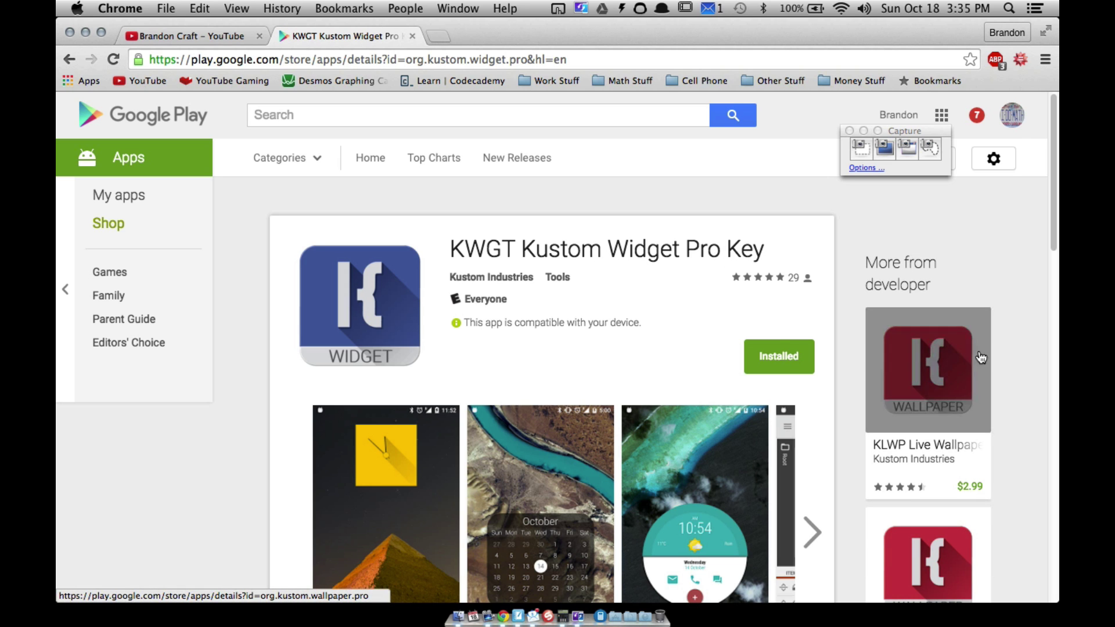
left_click_drag(1052, 230, 1053, 274)
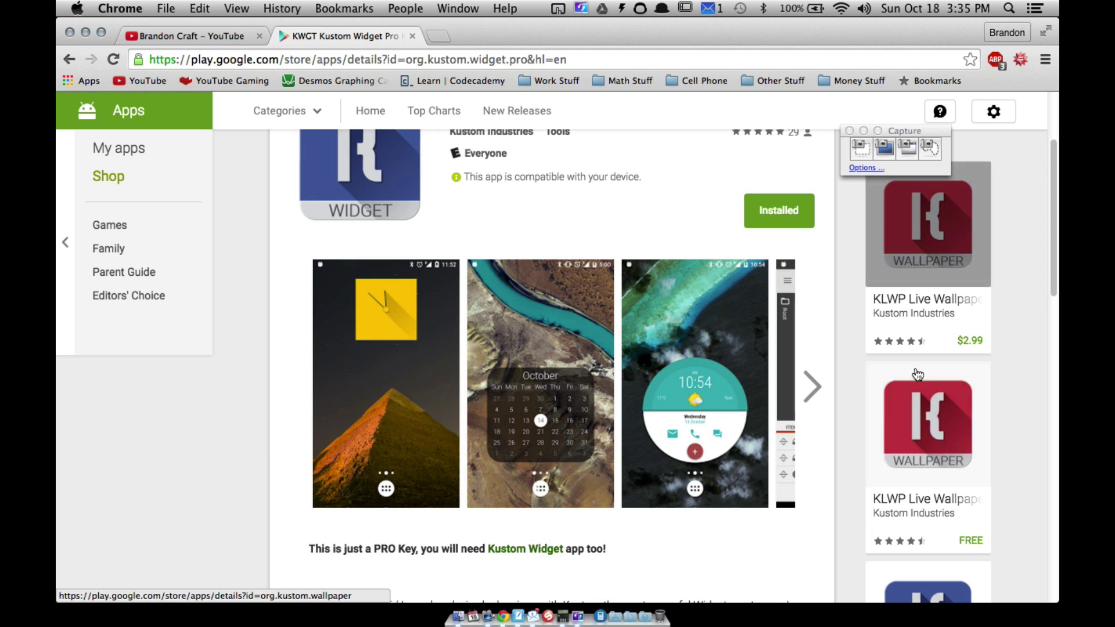
left_click_drag(1053, 244, 1053, 199)
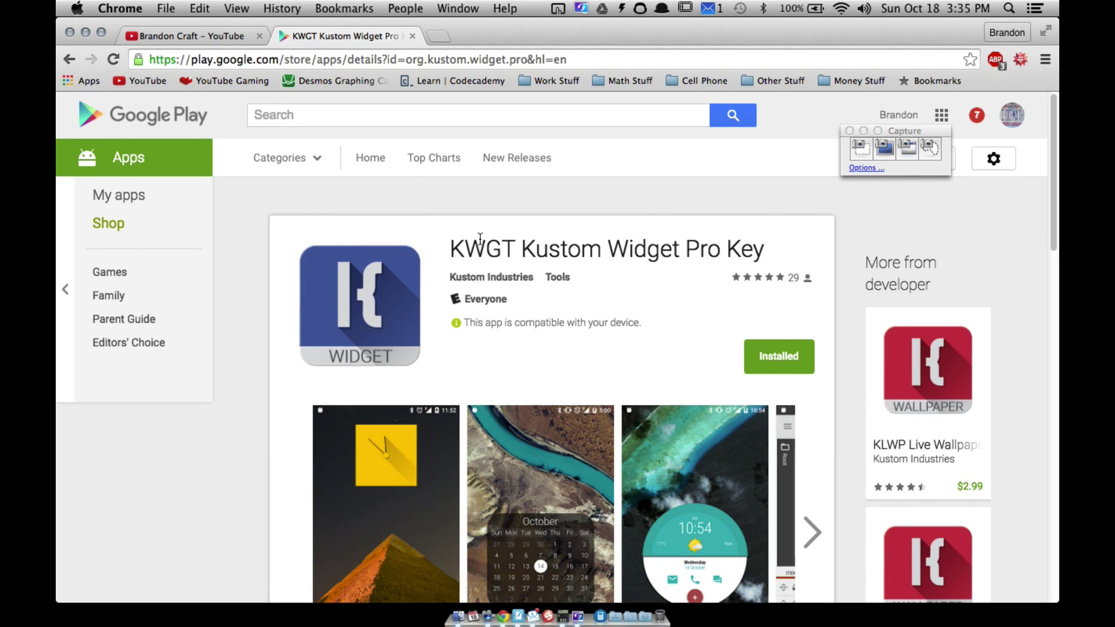
left_click_drag(446, 251, 772, 258)
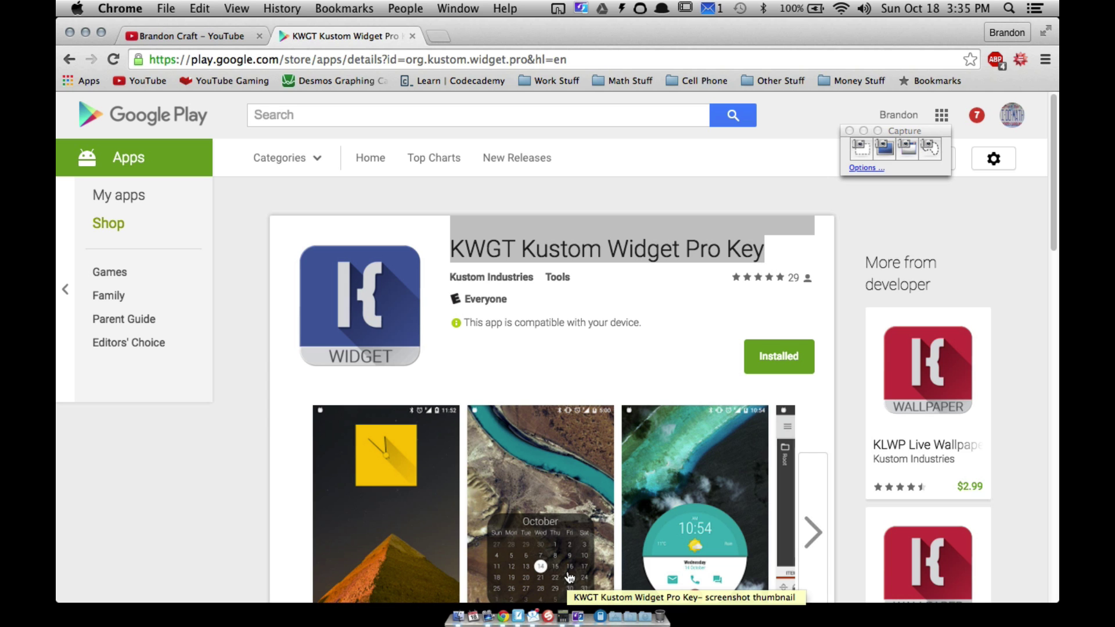
Step: Maximize SideSync's mirrored phone and move the top clock-and-weather widget down, then back to the top
left_click(578, 601)
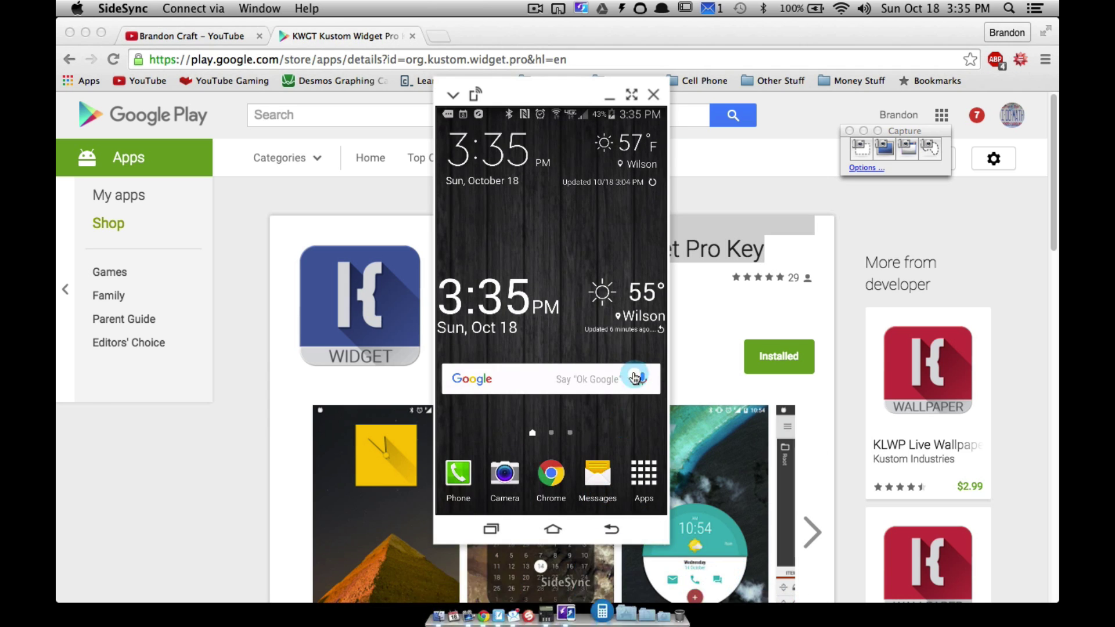
left_click(631, 96)
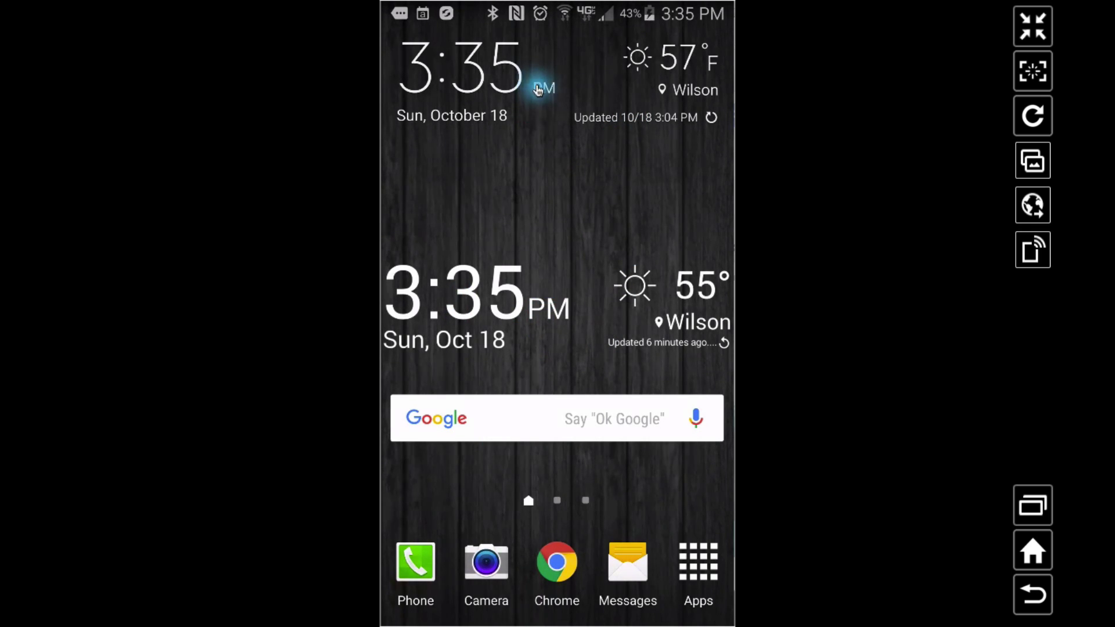
left_click_drag(539, 89, 562, 224)
left_click(539, 80)
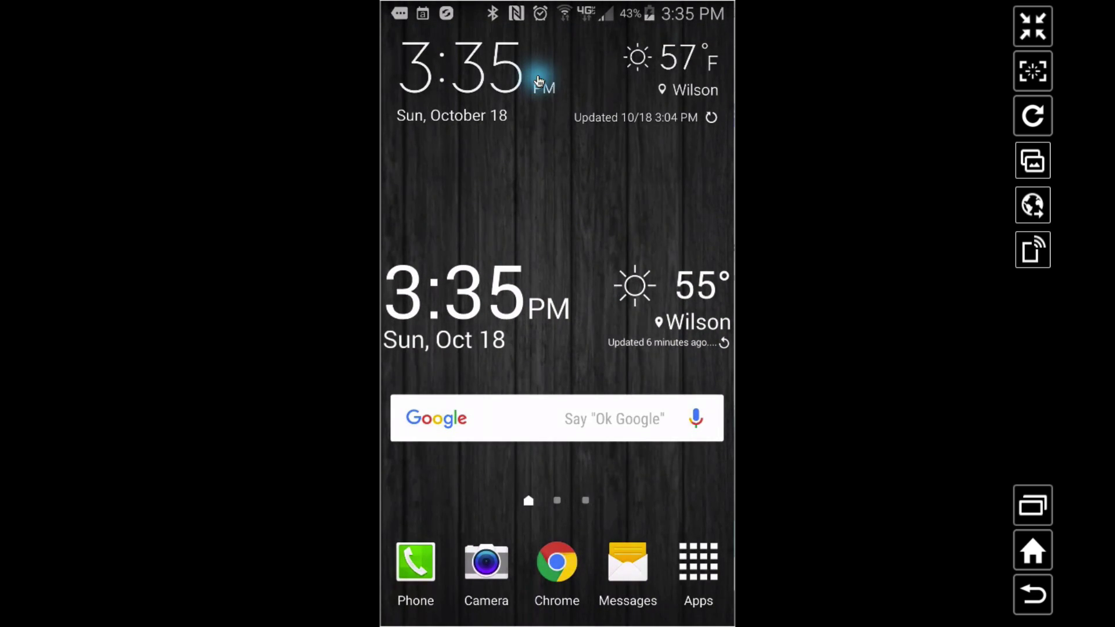
left_click_drag(538, 80, 542, 269)
left_click(574, 161)
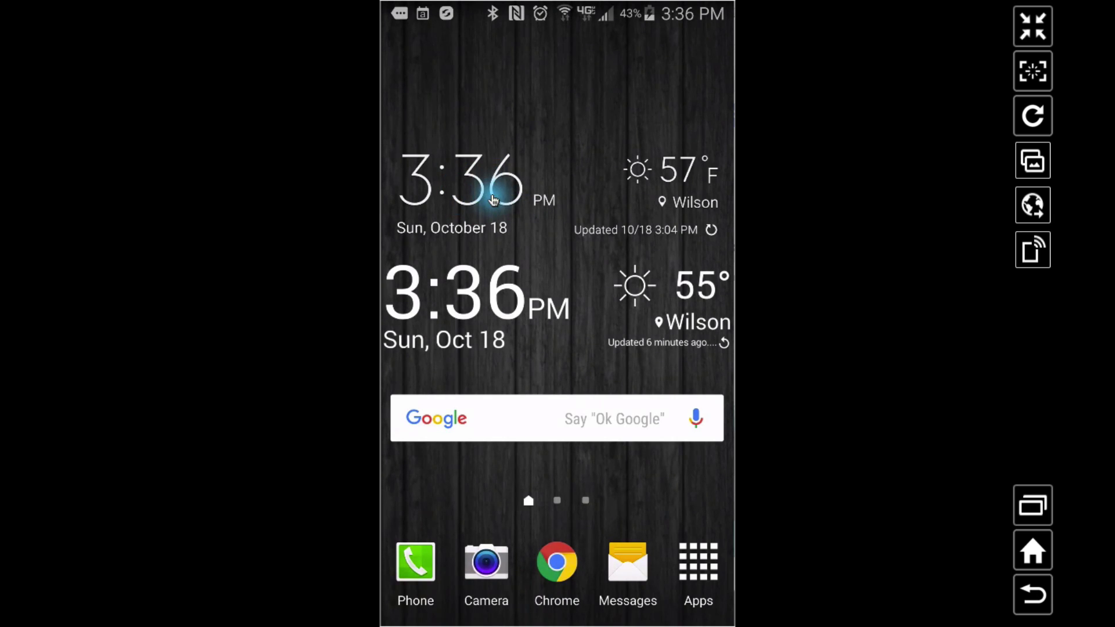
left_click_drag(492, 200, 524, 182)
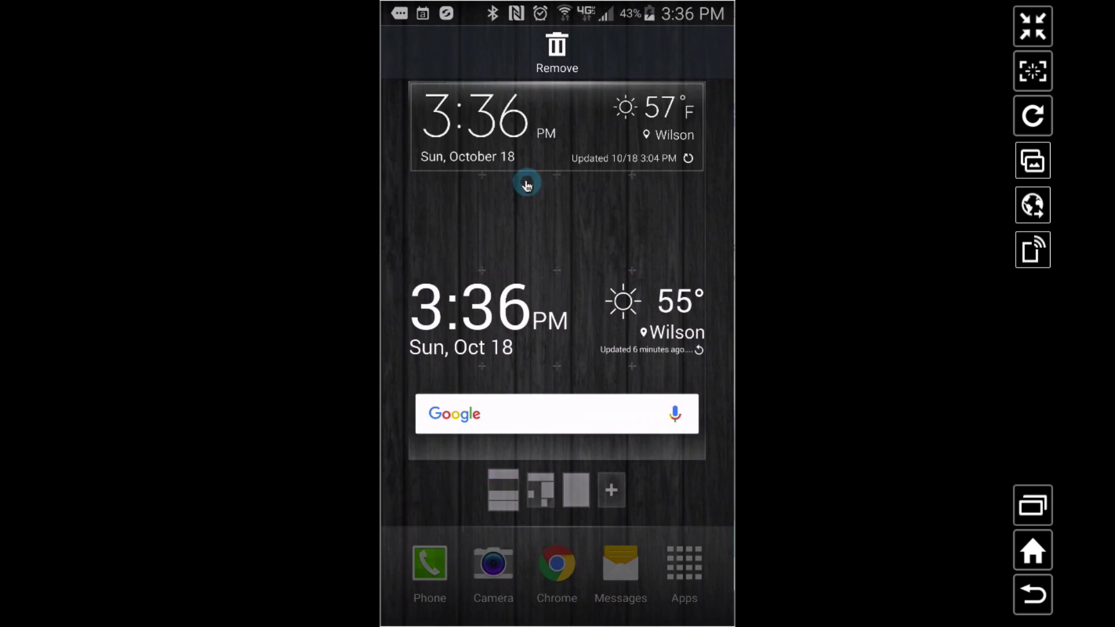
left_click(548, 228)
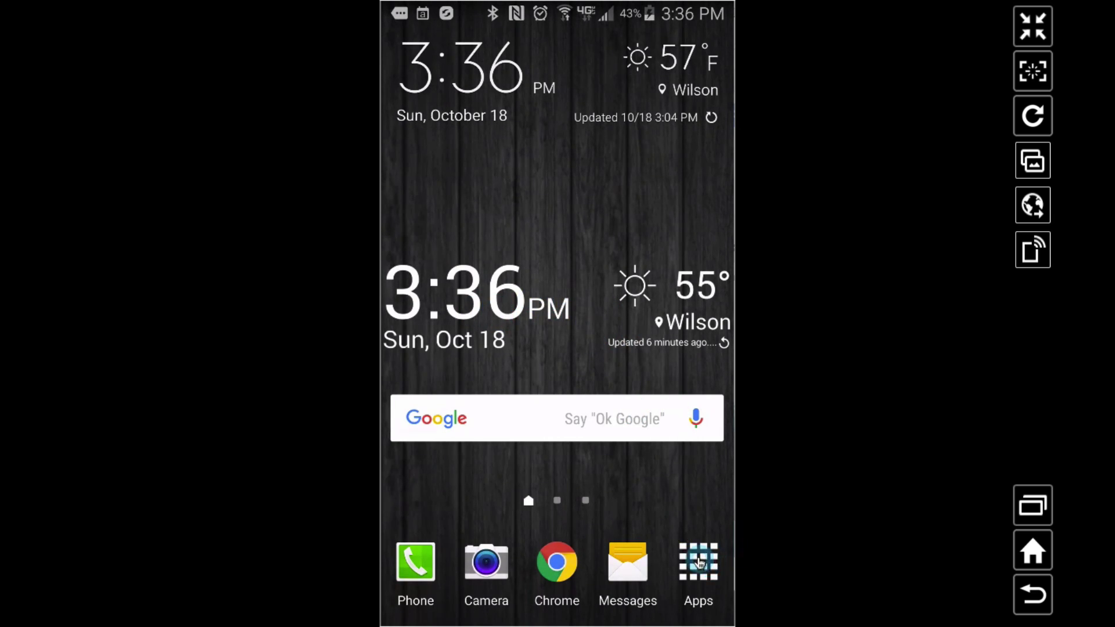
Step: Launch KWGT from the app list and open the intro widget in the editor
left_click(700, 567)
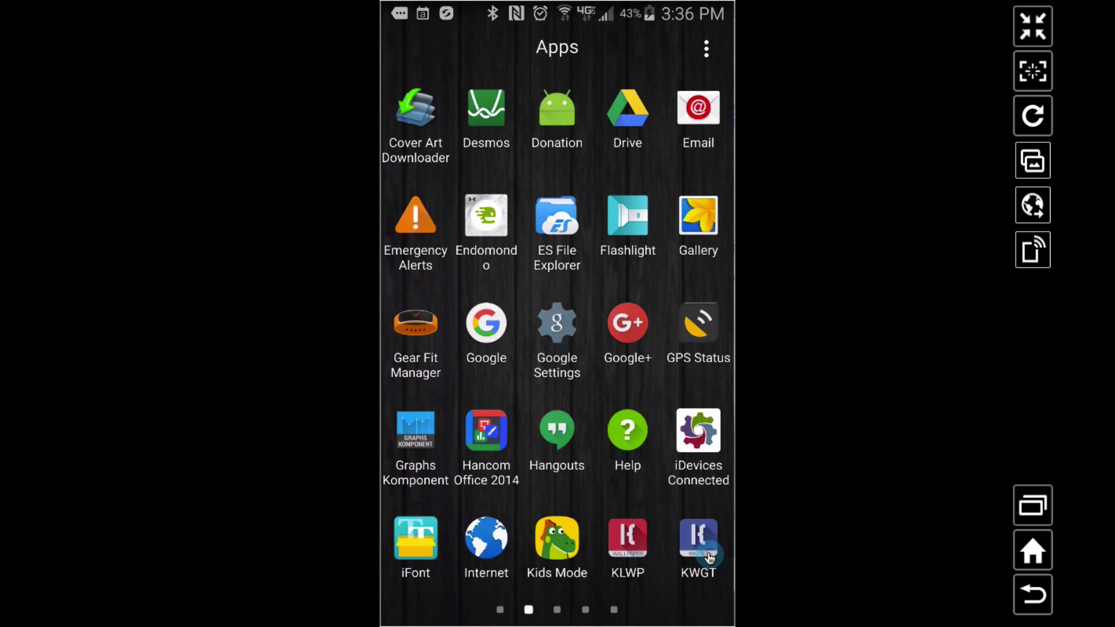
left_click(700, 543)
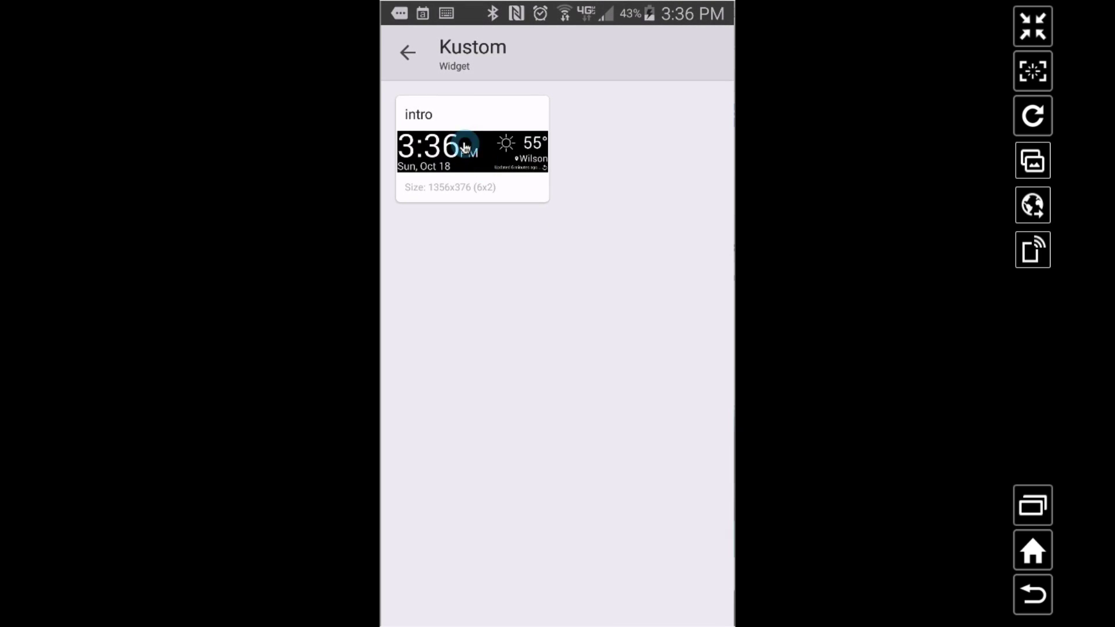
left_click(464, 147)
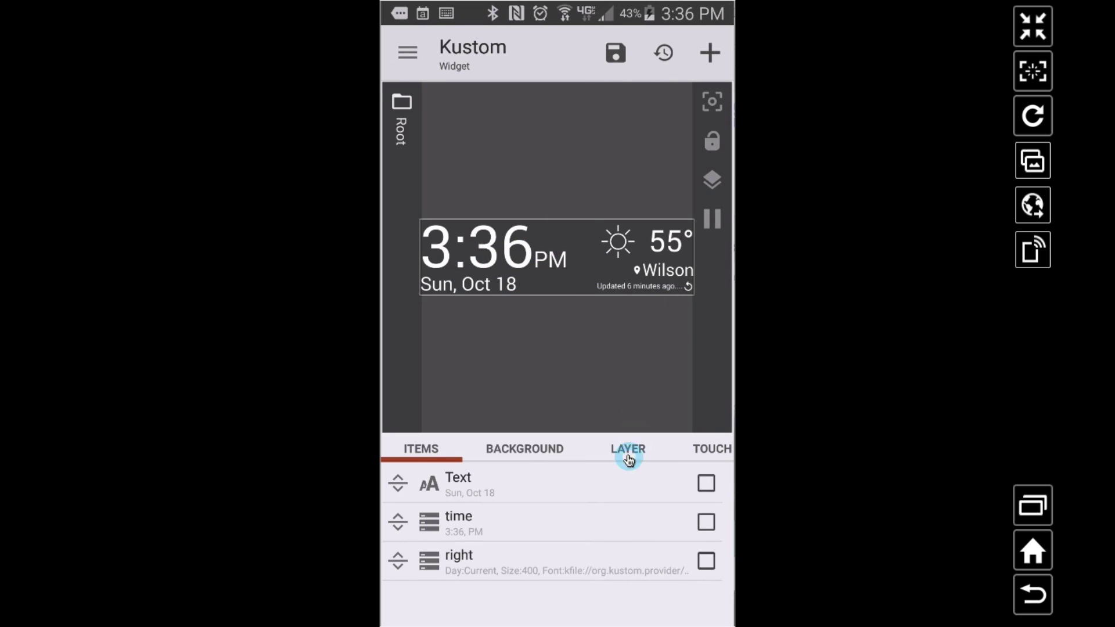
left_click_drag(697, 444, 688, 455)
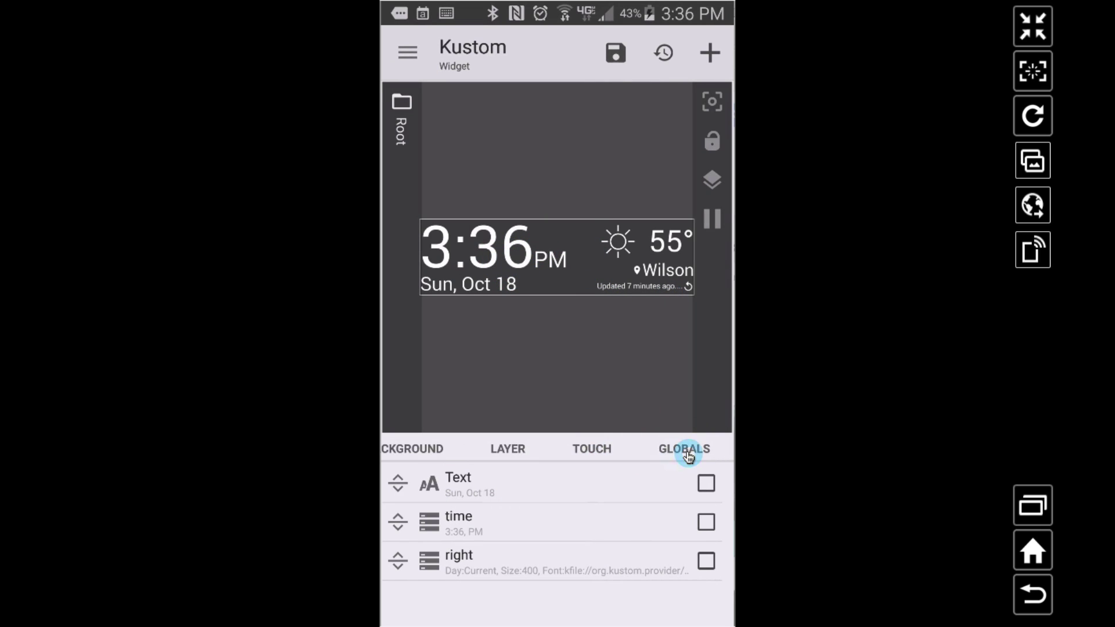
left_click_drag(451, 450, 579, 448)
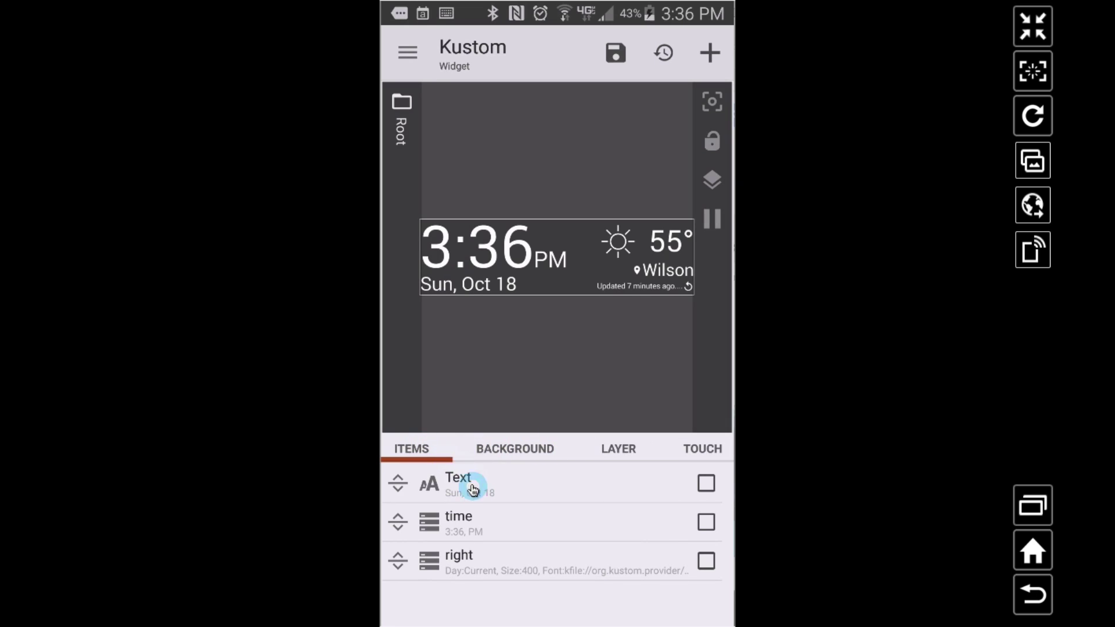
mouse_move(473, 489)
left_mouse_down()
mouse_move(502, 516)
mouse_move(466, 306)
left_mouse_up()
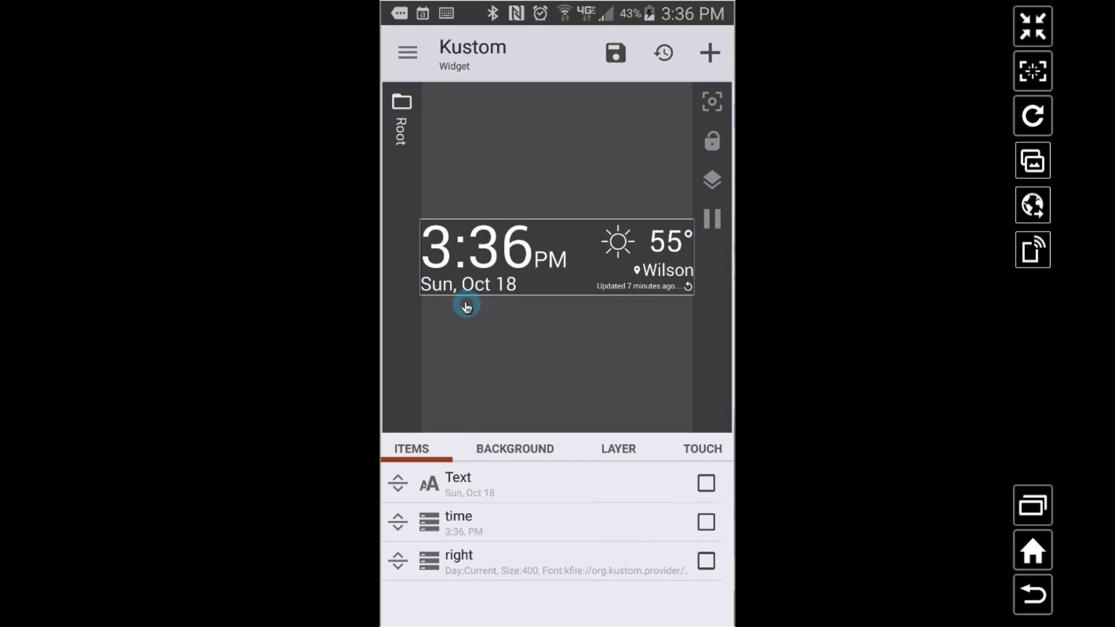
Step: Change the date text's font to starjedi, then to station
left_click(542, 494)
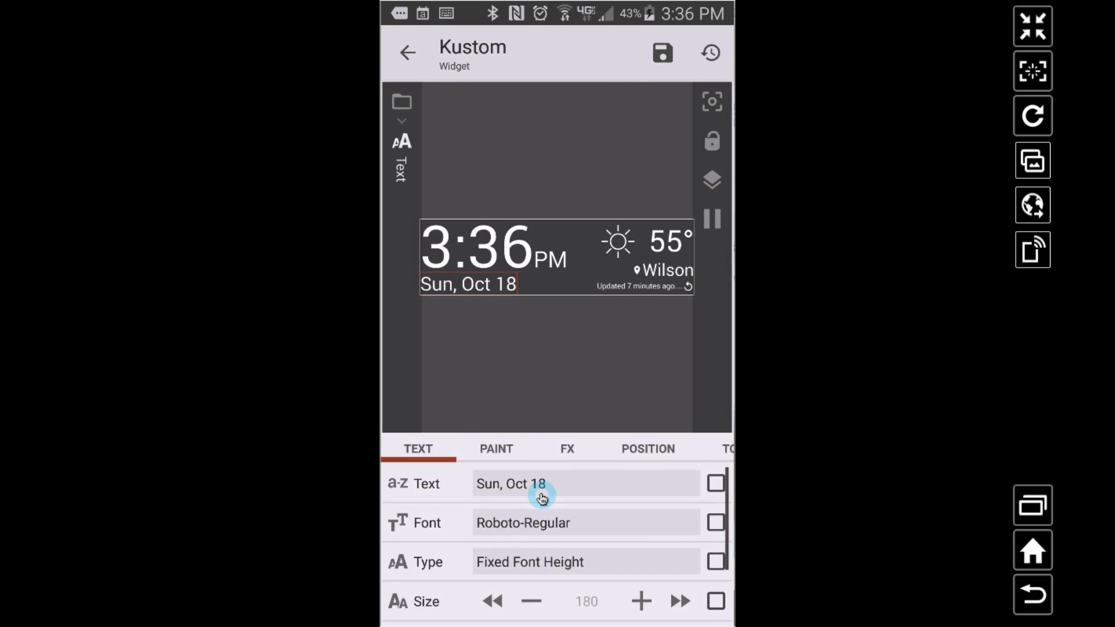
left_click(699, 525)
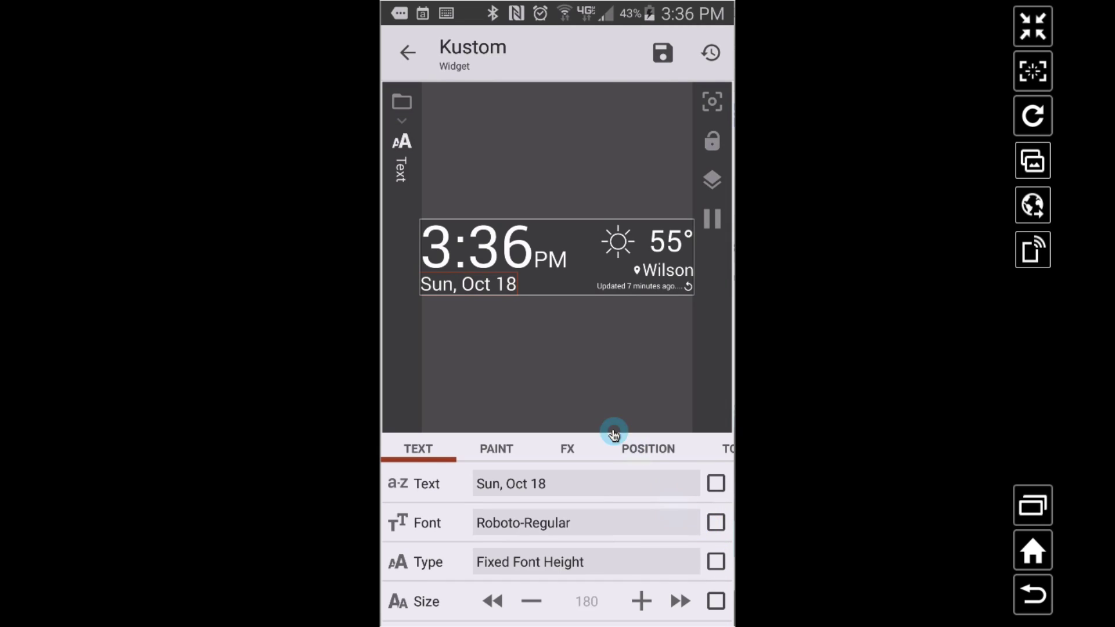
left_click_drag(498, 393, 487, 283)
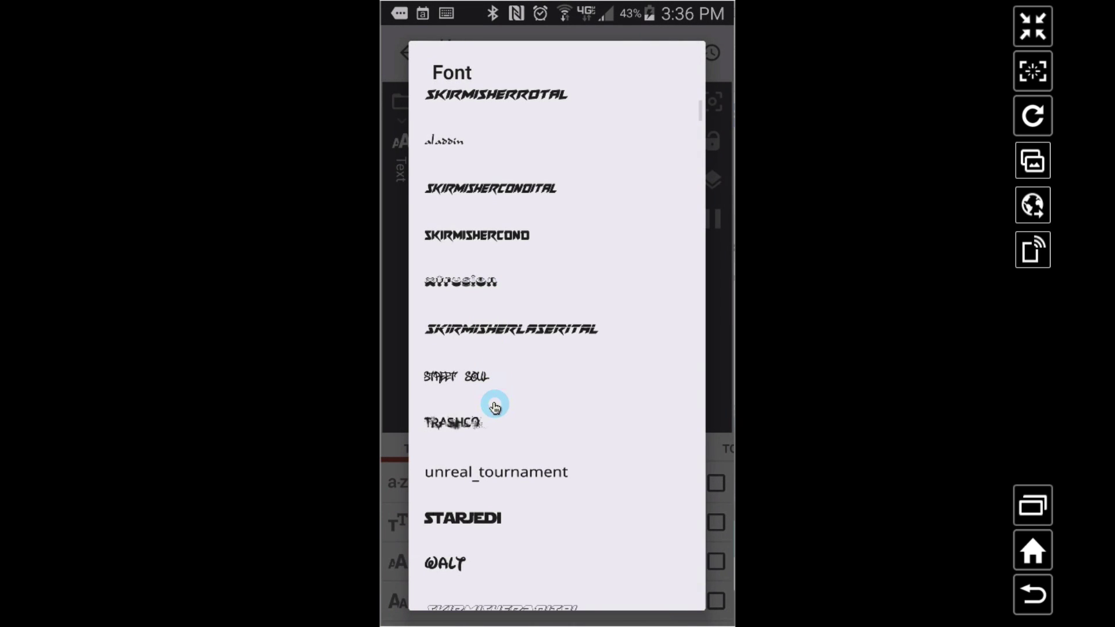
left_click(485, 515)
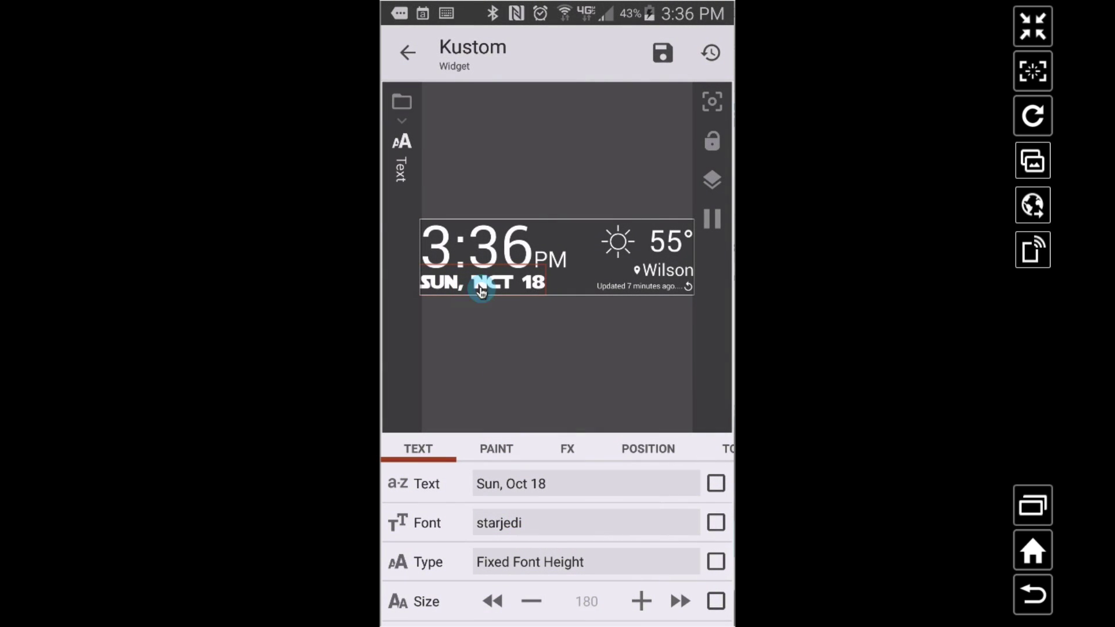
left_click(540, 521)
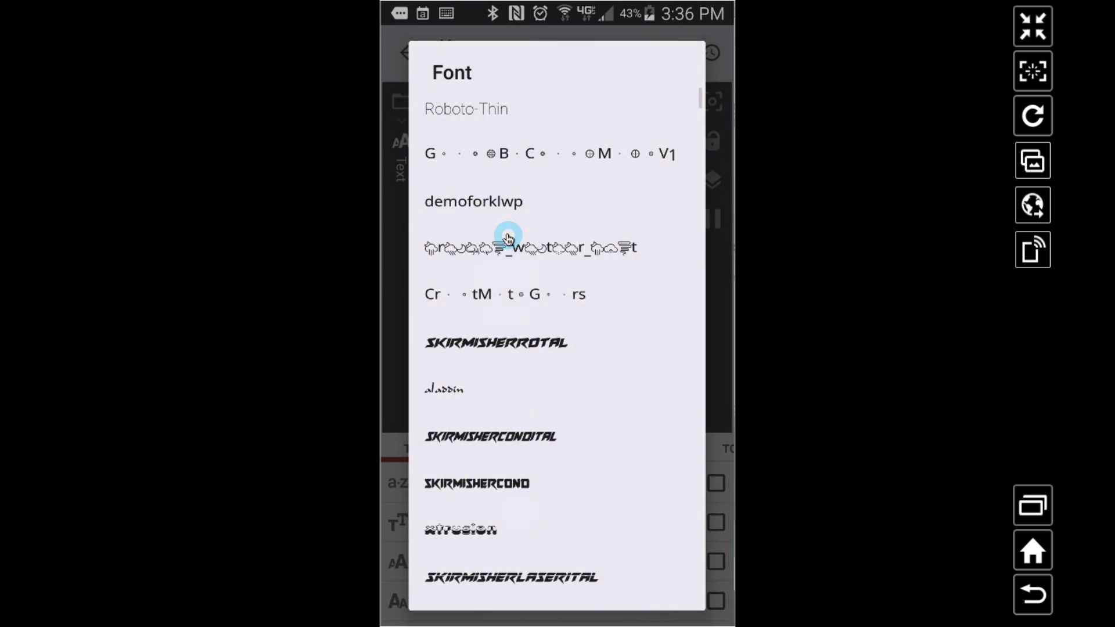
left_click_drag(503, 453, 498, 366)
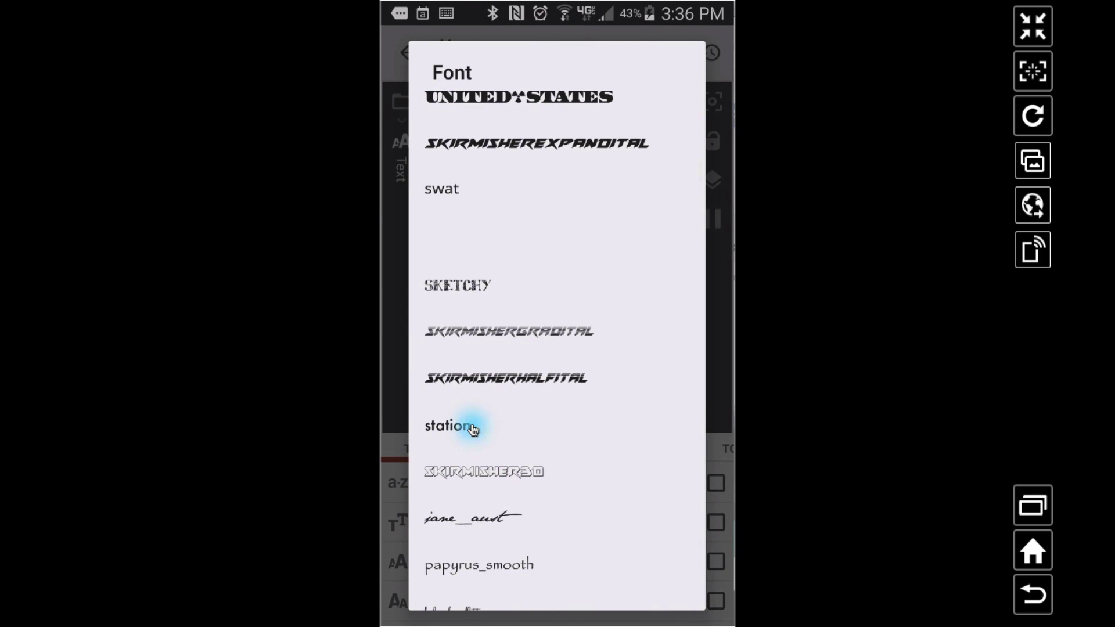
left_click(462, 426)
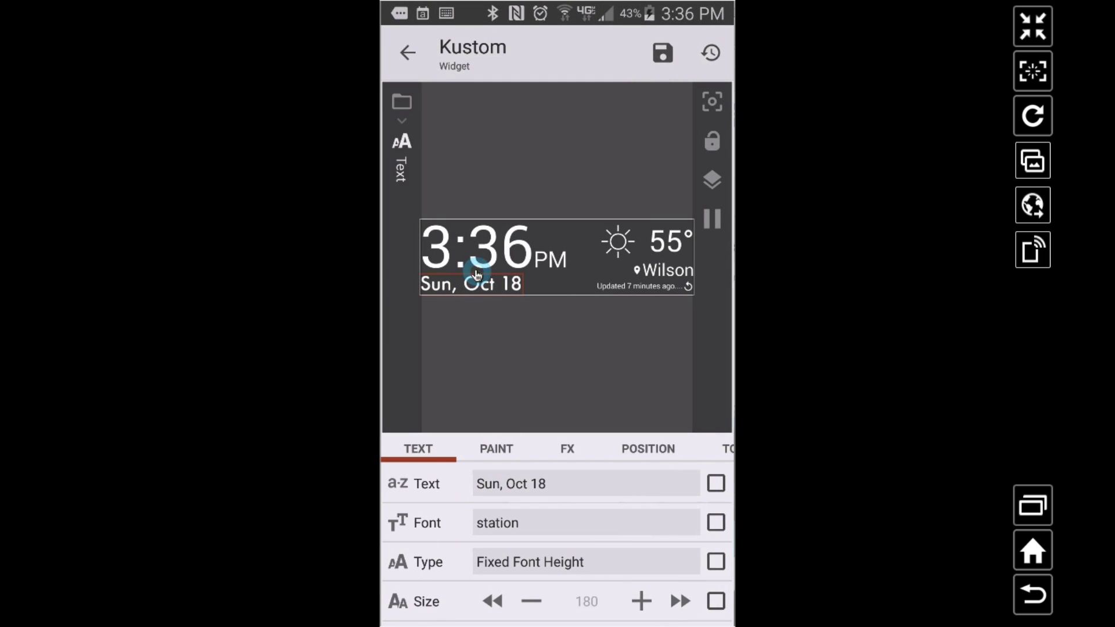
Step: Open the 3:36 time text in the time group and set its font to porche
left_click(400, 103)
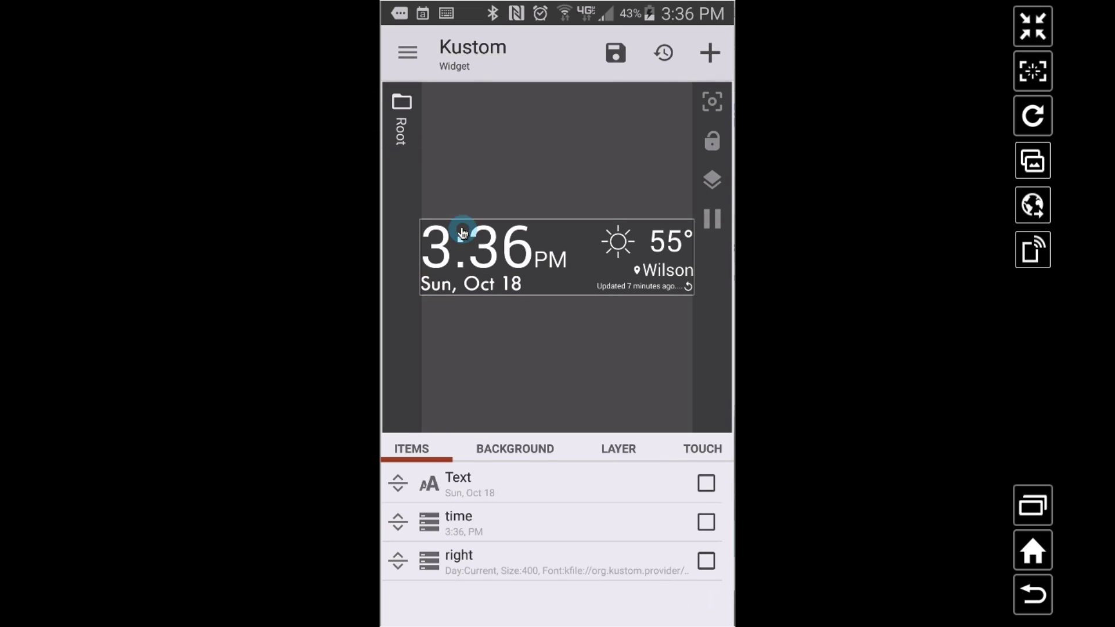
left_click(496, 525)
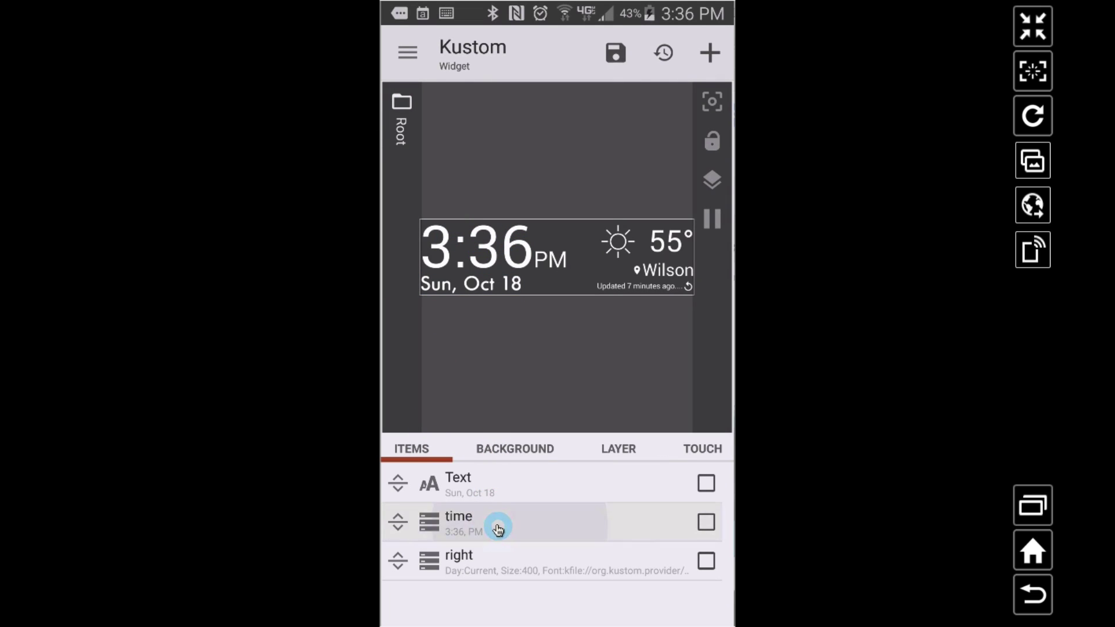
left_click(472, 488)
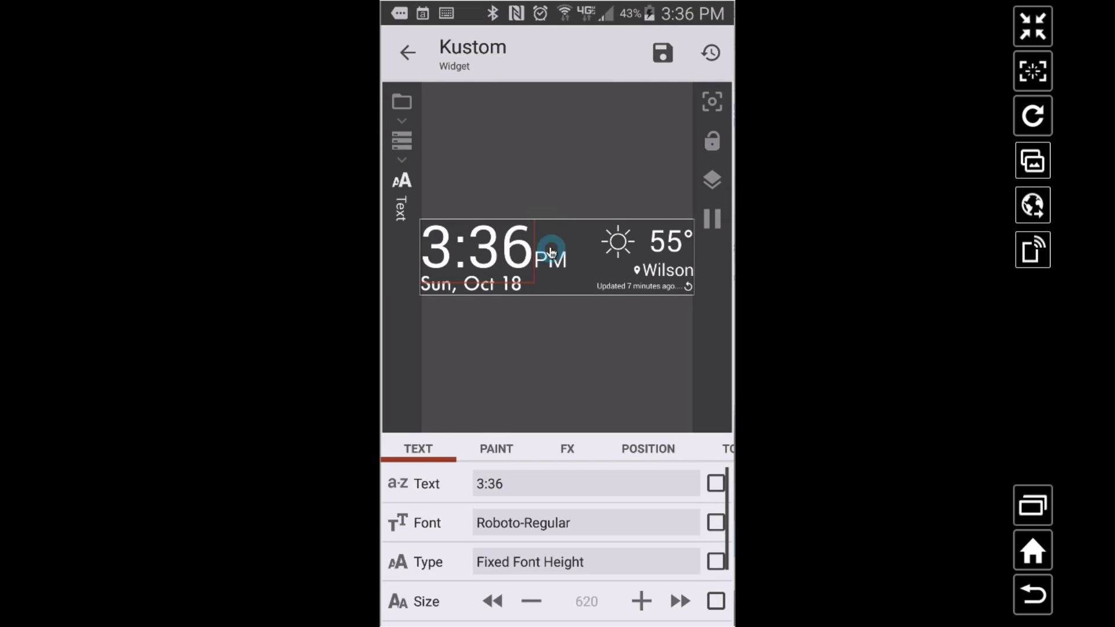
left_click(543, 536)
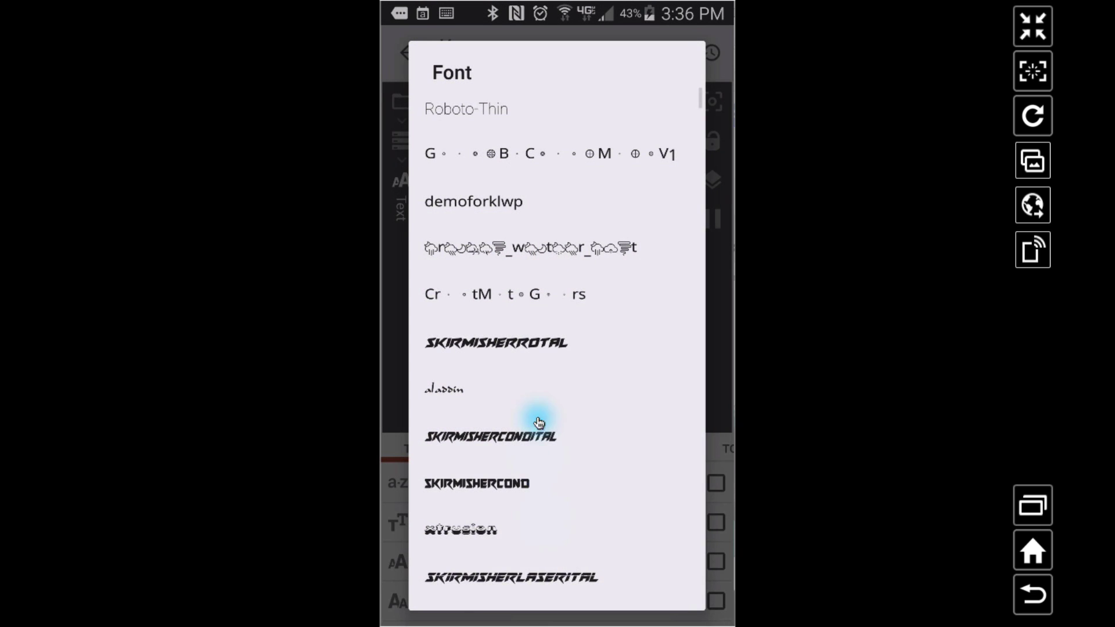
left_click_drag(536, 429, 540, 218)
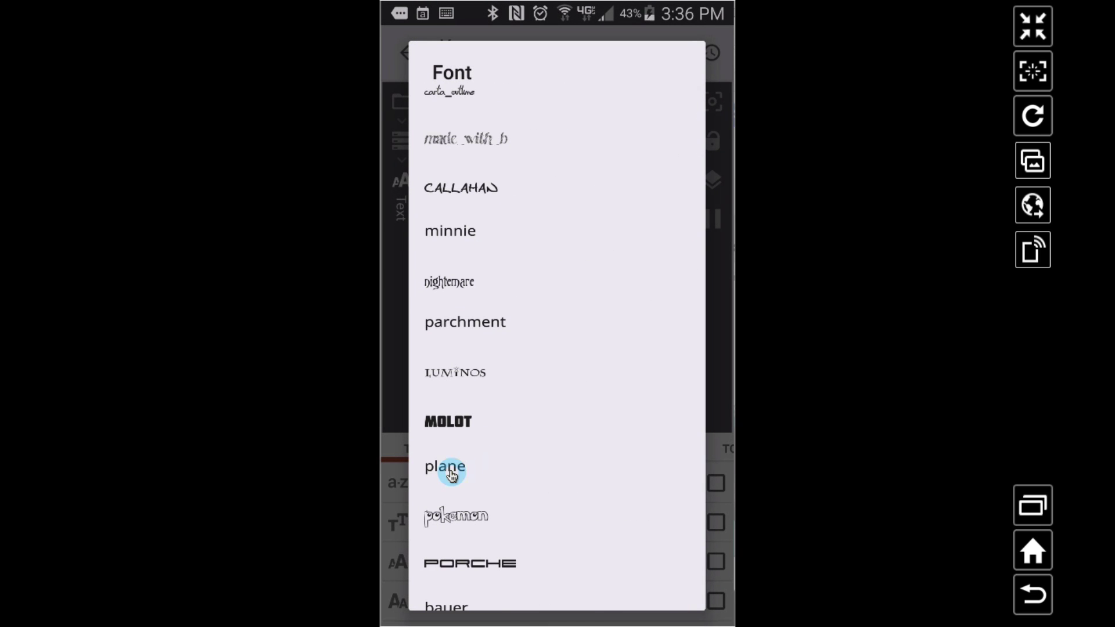
left_click(473, 564)
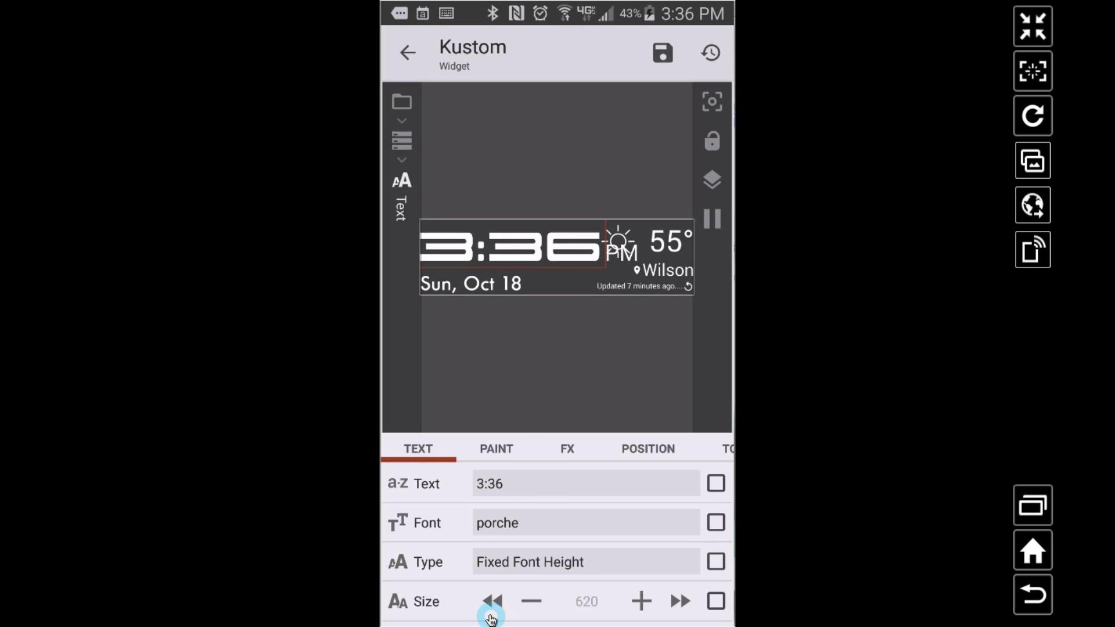
Step: Reduce the clock text size to 460 and switch its font to Airlock
left_click(486, 602)
left_click(487, 601)
left_click(487, 601)
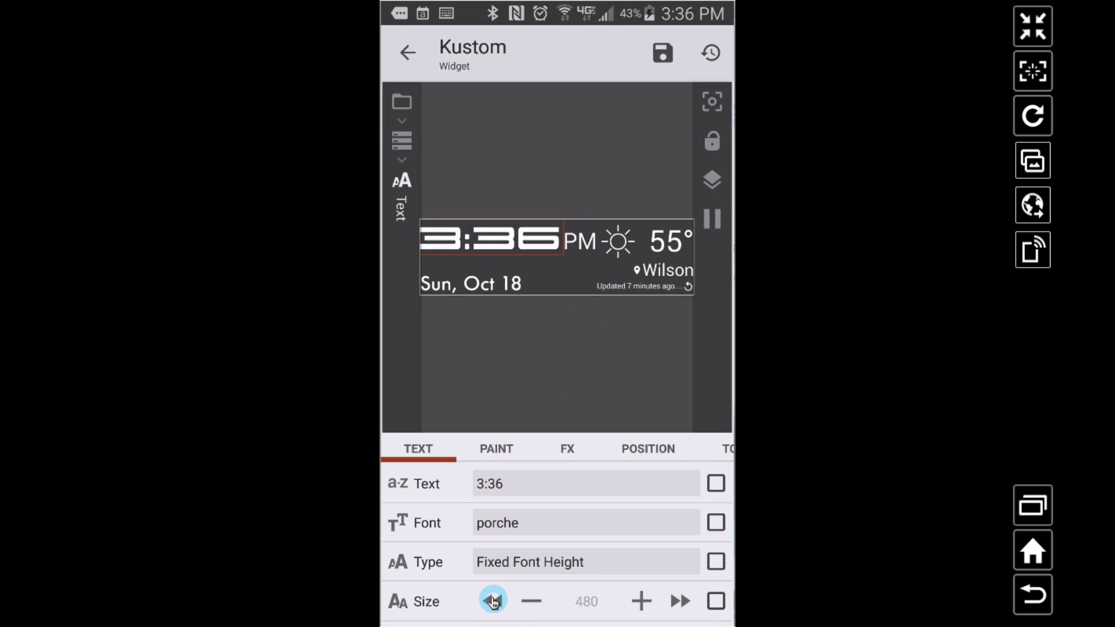
left_click(487, 601)
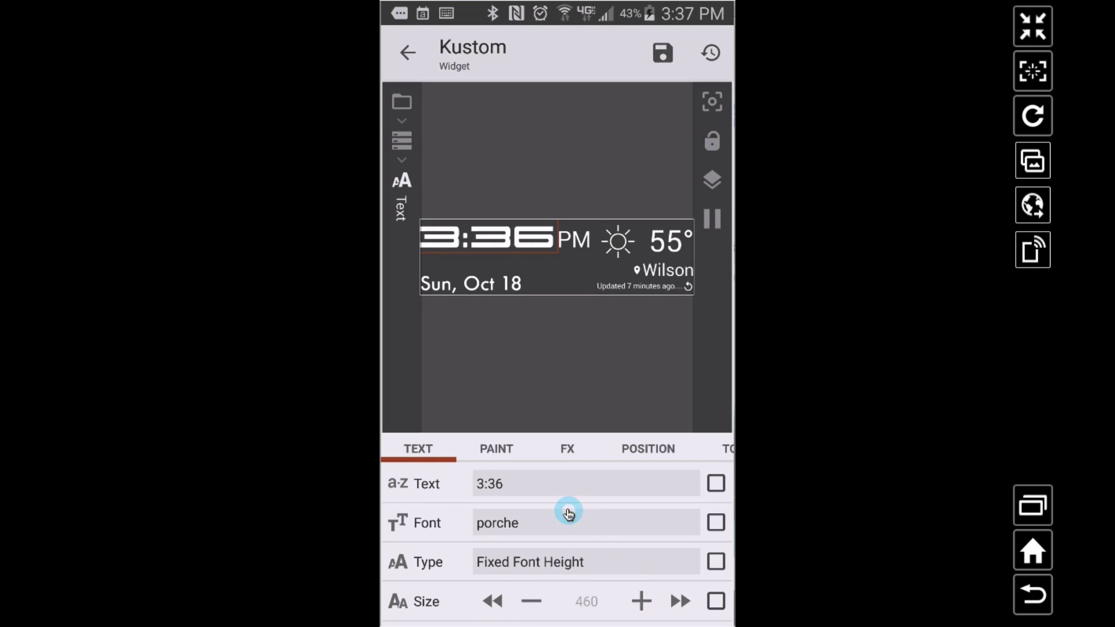
left_click(571, 522)
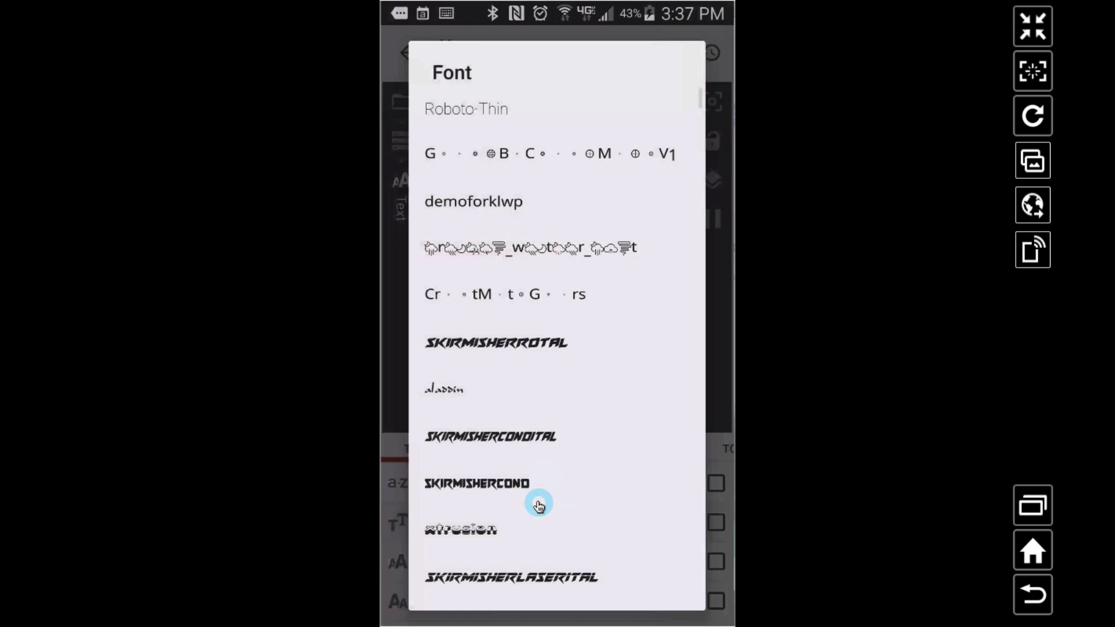
scroll(534, 222, "down", 1)
scroll(534, 222, "down", 15)
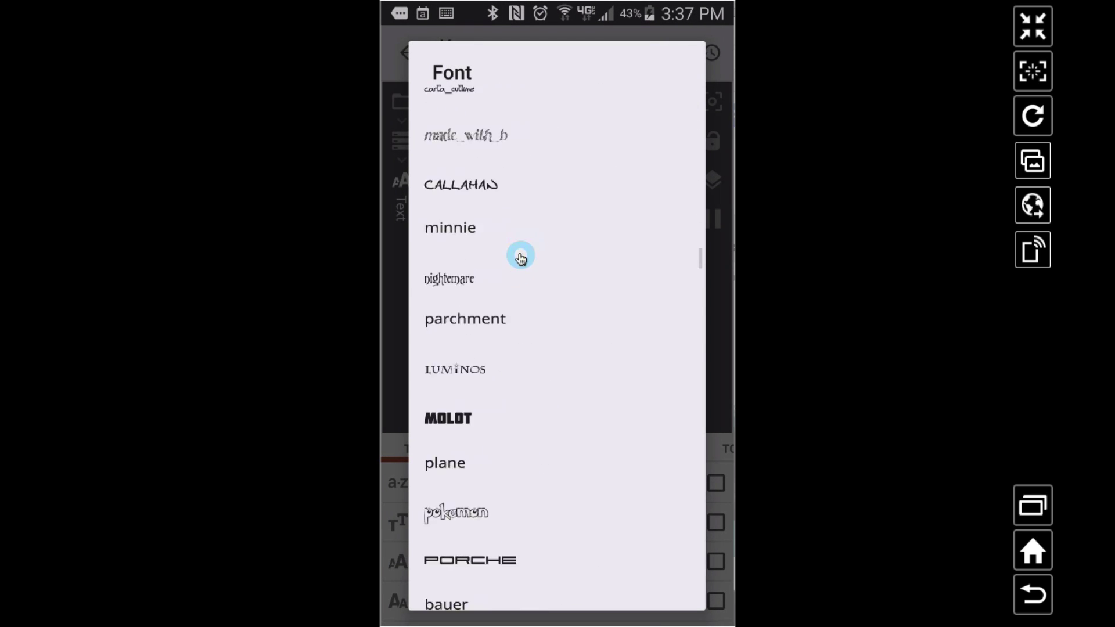
scroll(521, 452, "down", 15)
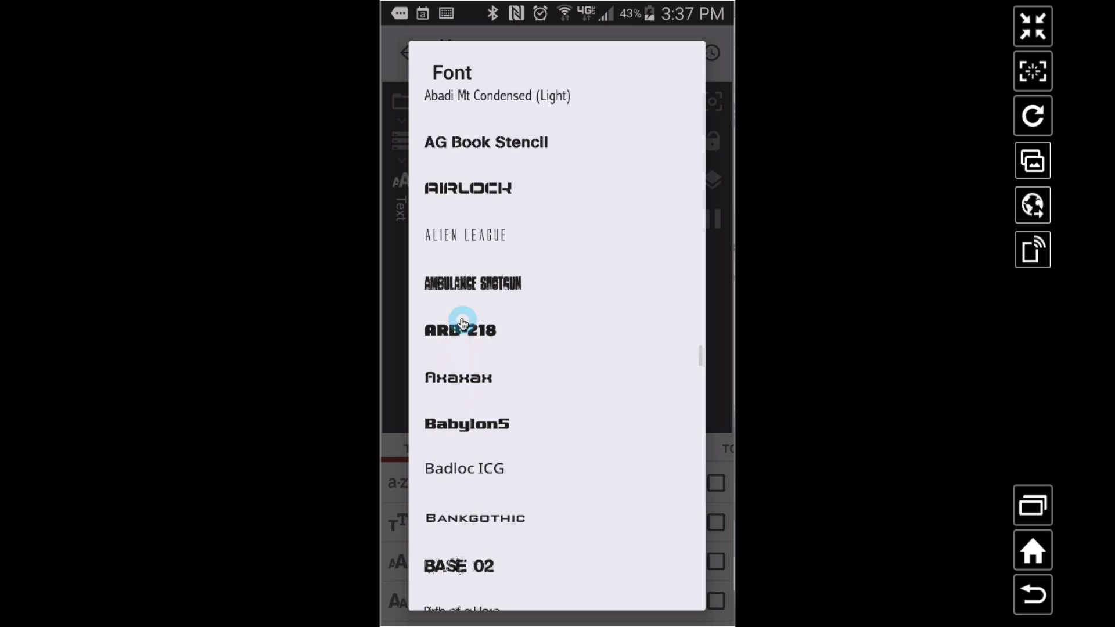
left_click(486, 195)
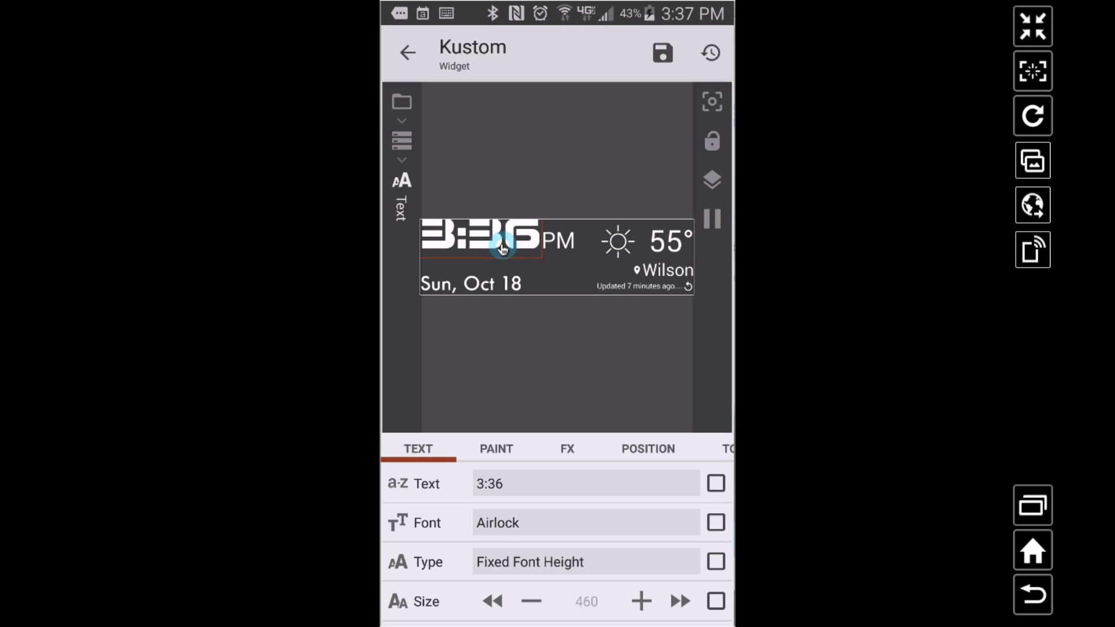
Step: Give the clock text a top padding of 131 on the Position tab, then return to Root
left_click(648, 448)
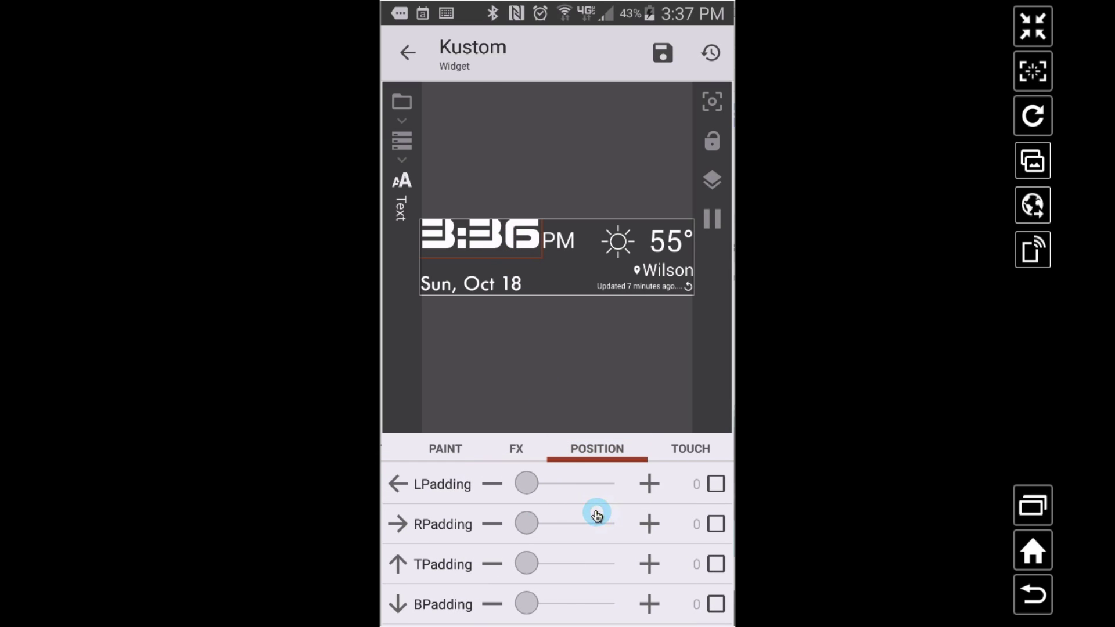
left_click_drag(528, 564, 545, 551)
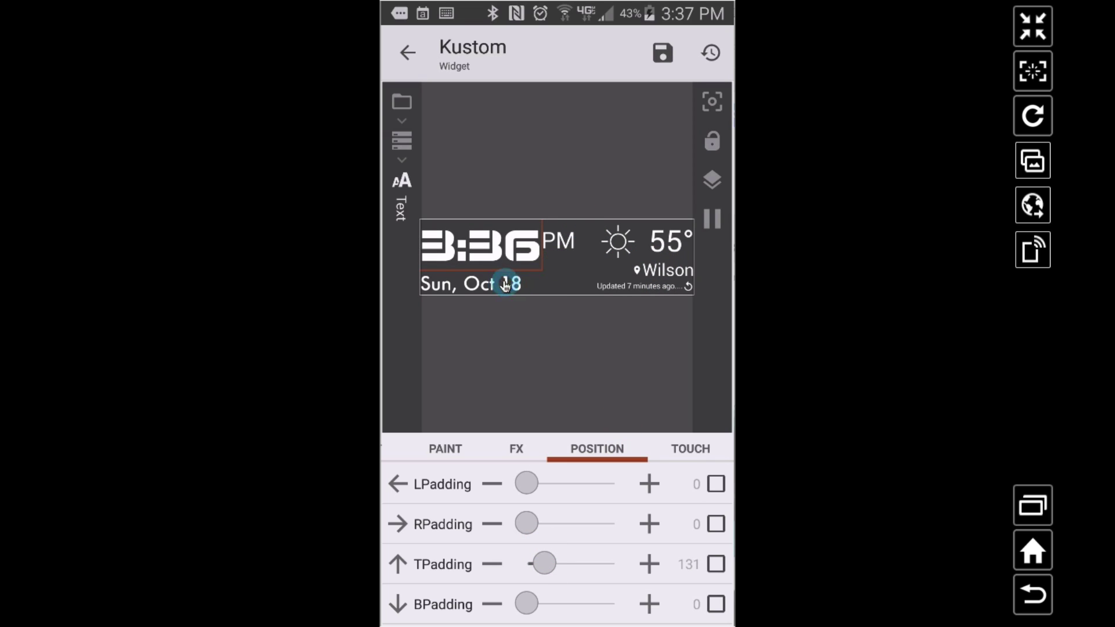
left_click_drag(505, 285, 567, 268)
mouse_move(667, 259)
left_mouse_down()
mouse_move(602, 336)
mouse_move(438, 463)
mouse_move(401, 141)
left_mouse_up()
Step: From Root, go into the right group, then weather, and open the 55° temperature text
left_click(413, 115)
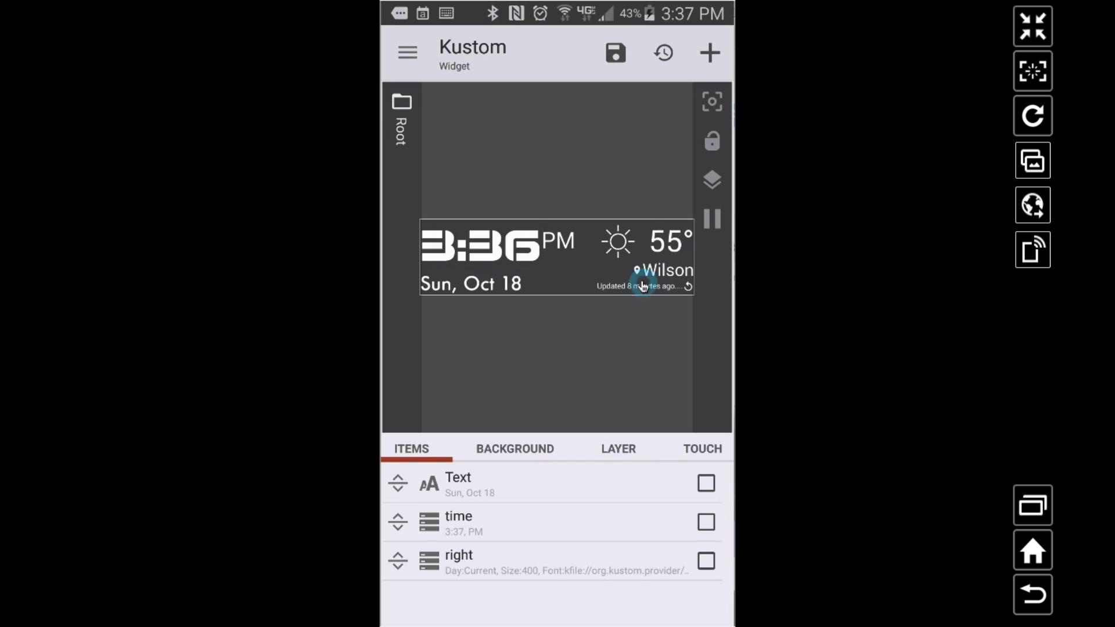
left_click(490, 559)
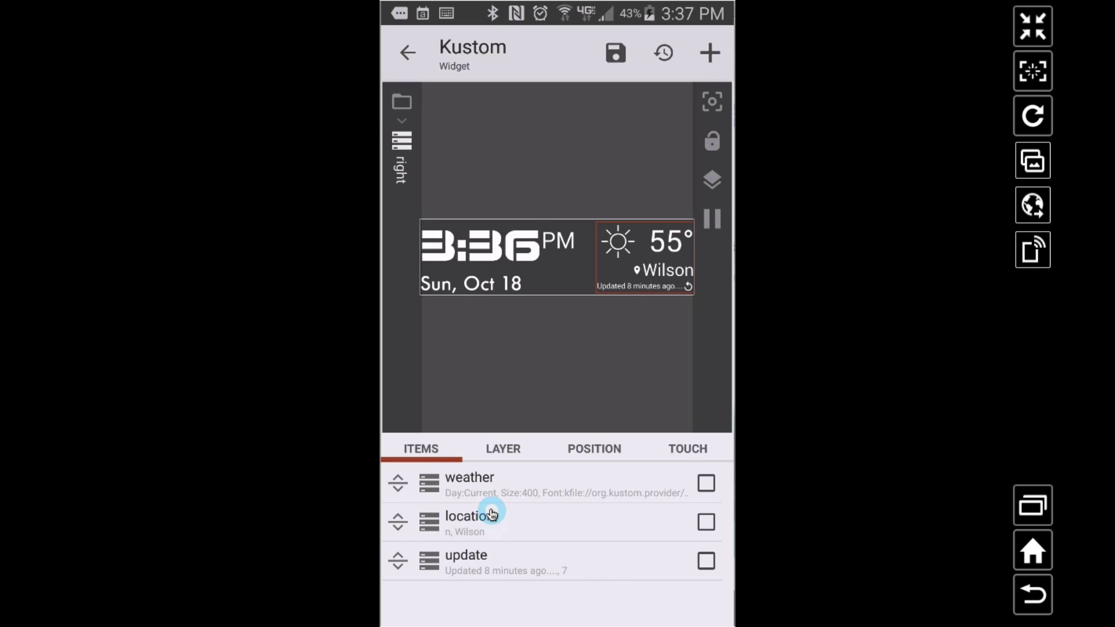
left_click(495, 497)
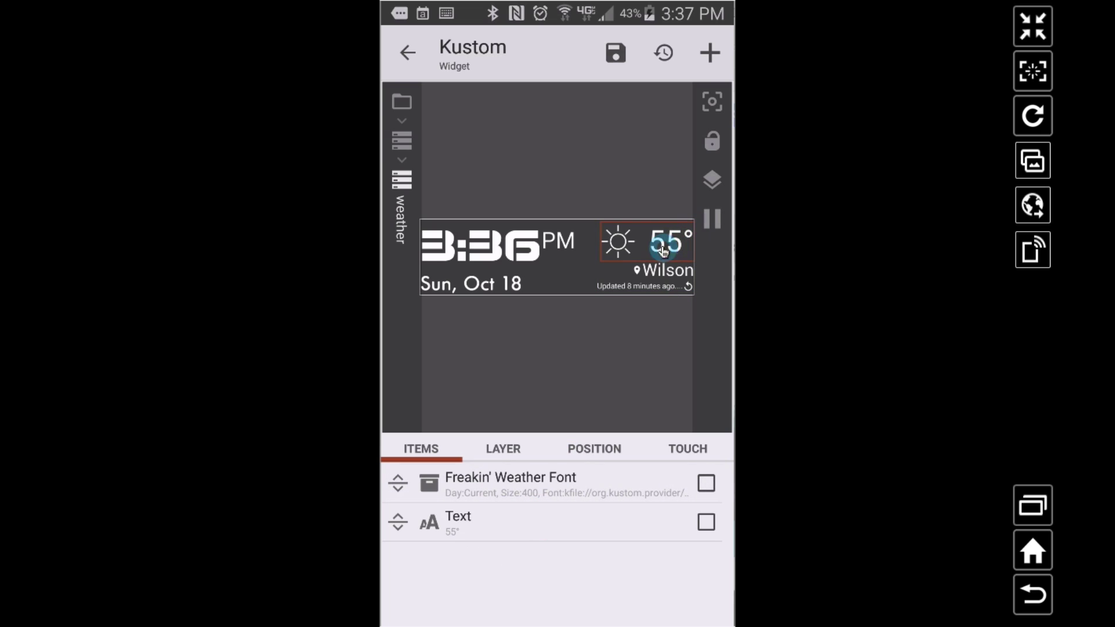
left_click(488, 533)
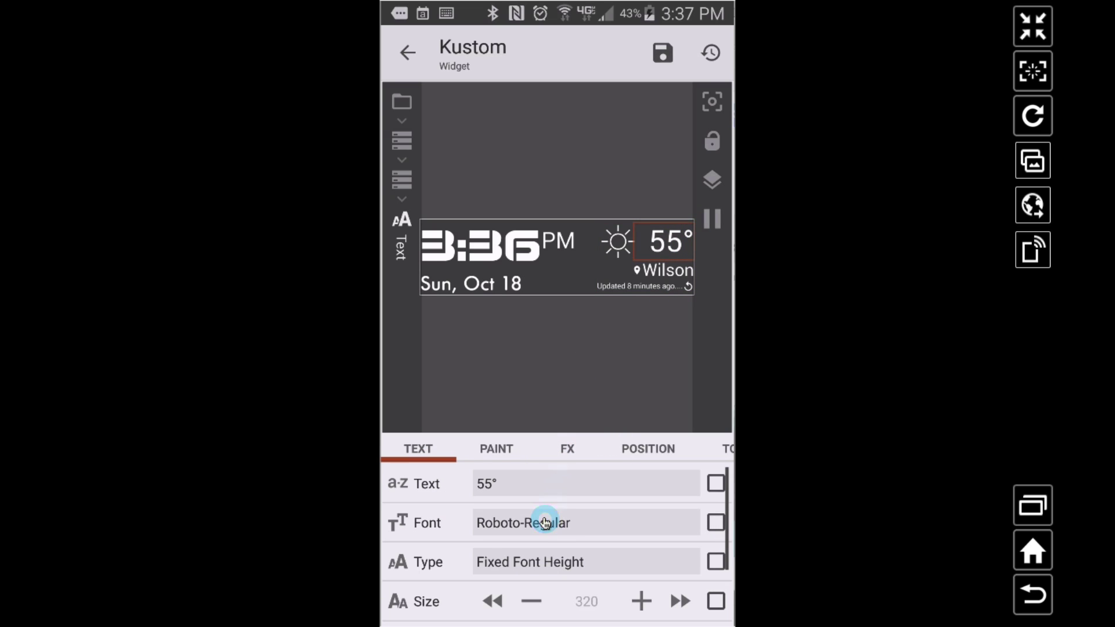
Step: Set the 55° temperature text's font to Bankgothic, keeping size 320
left_click(560, 538)
left_click_drag(537, 505, 530, 294)
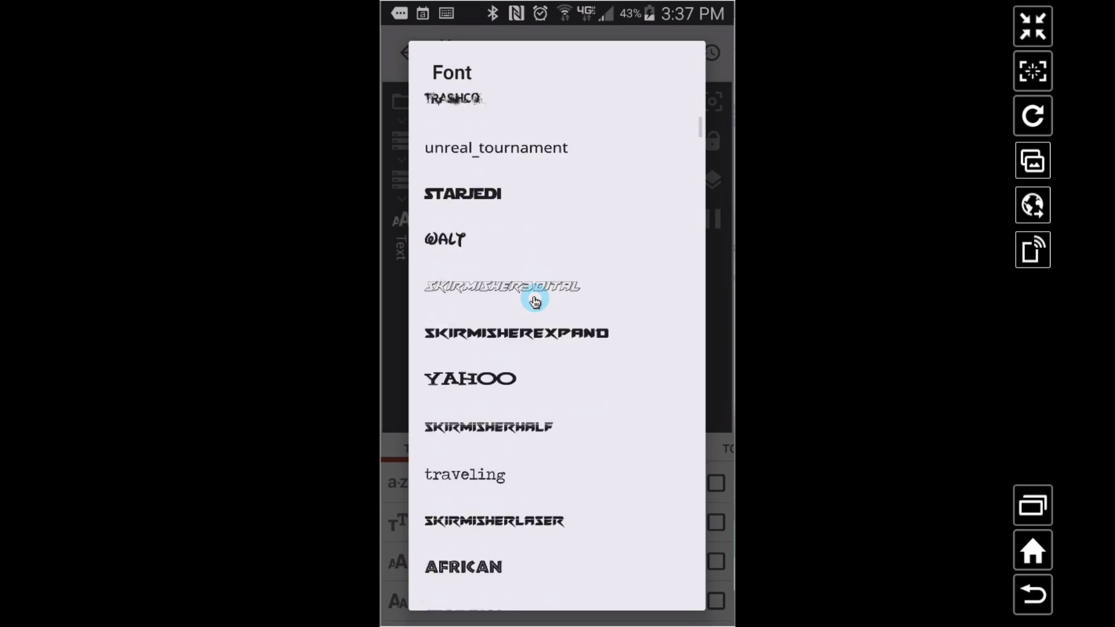
left_click_drag(533, 399, 557, 192)
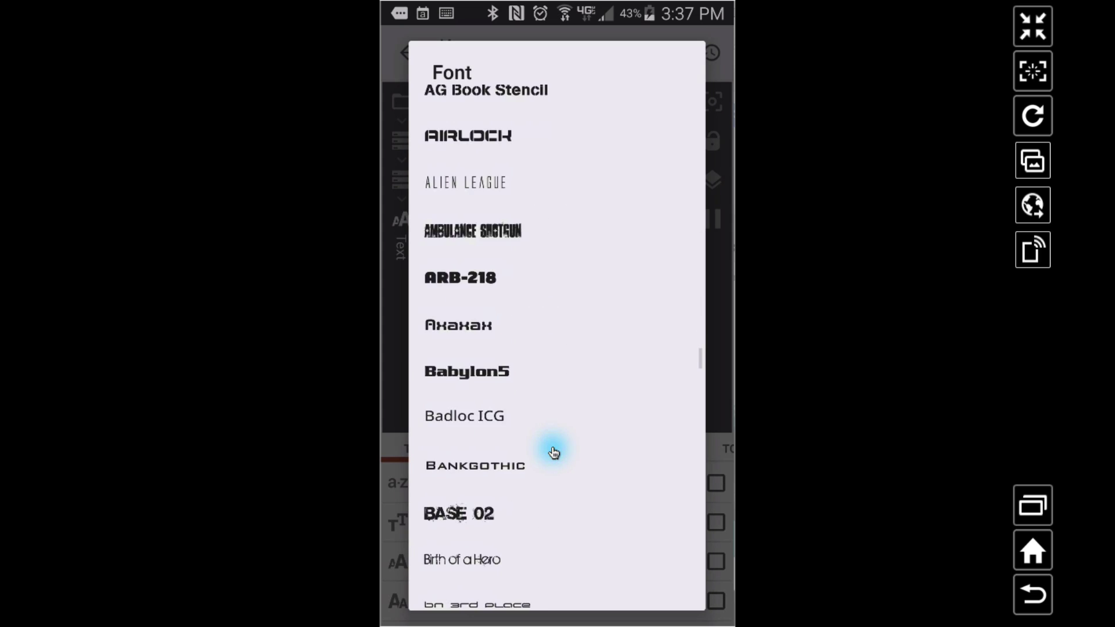
left_click(533, 445)
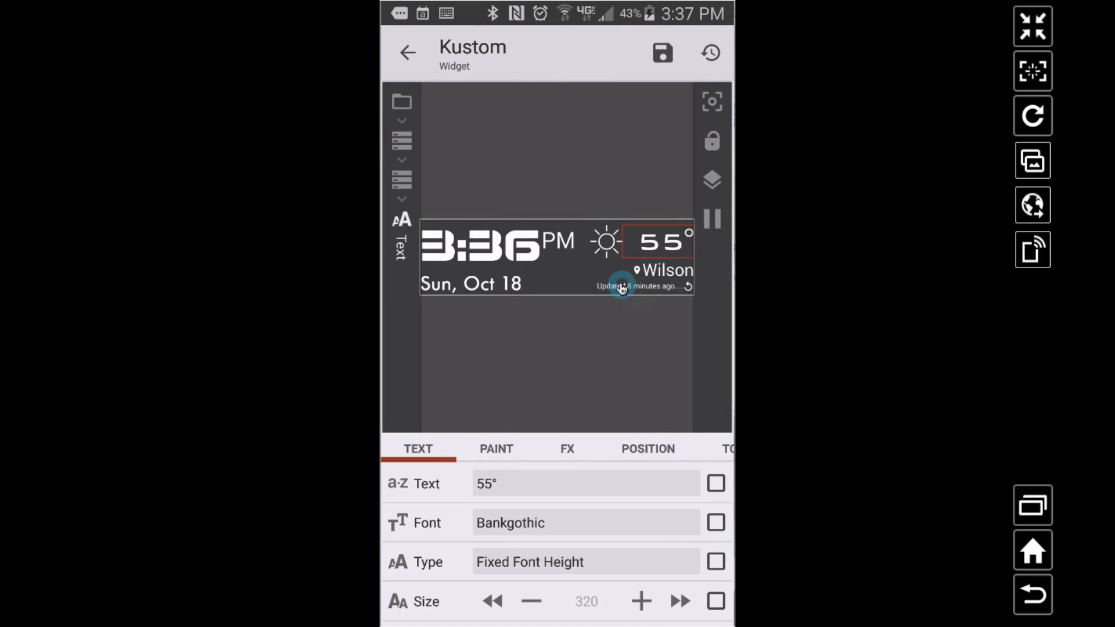
left_click_drag(660, 448, 563, 463)
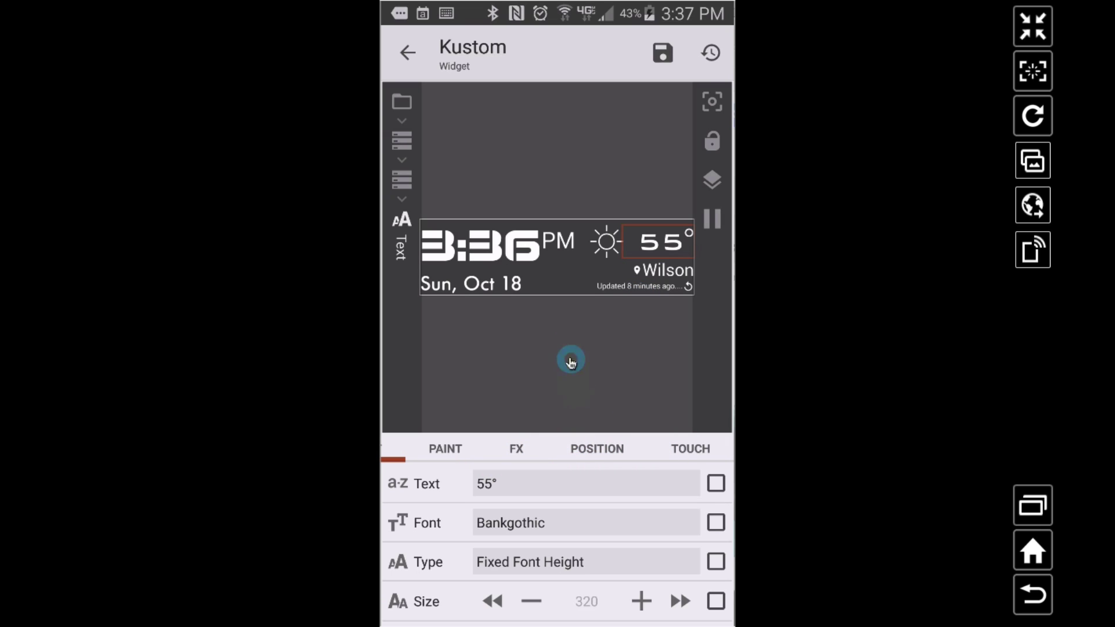
Step: In the widget's Globals, set the time colour to pure red
left_click(401, 104)
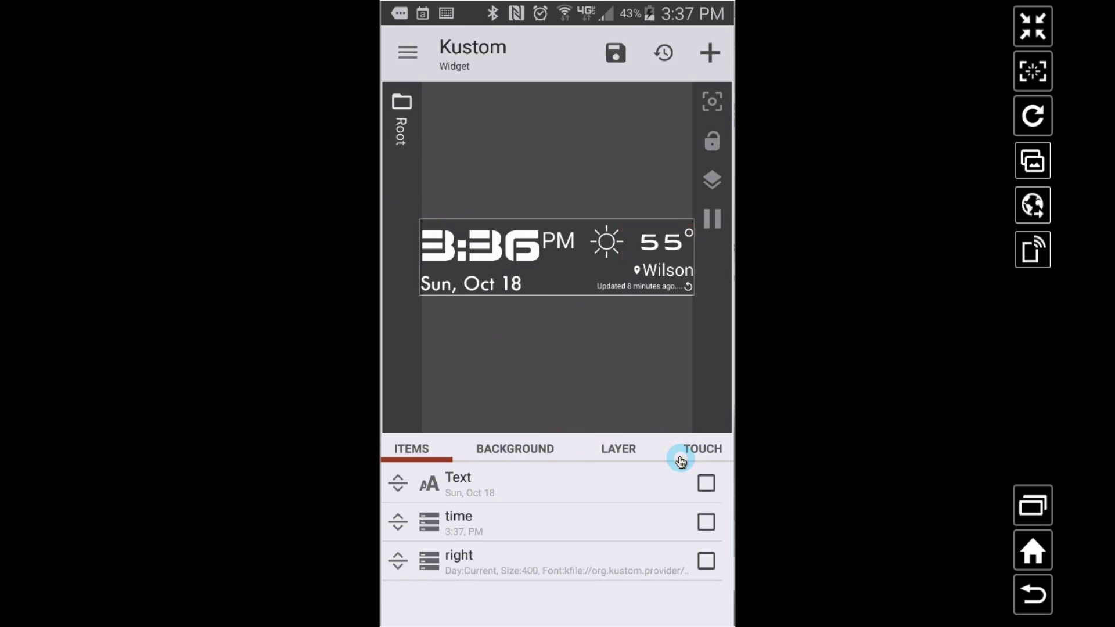
left_click_drag(690, 454, 660, 448)
left_click(662, 448)
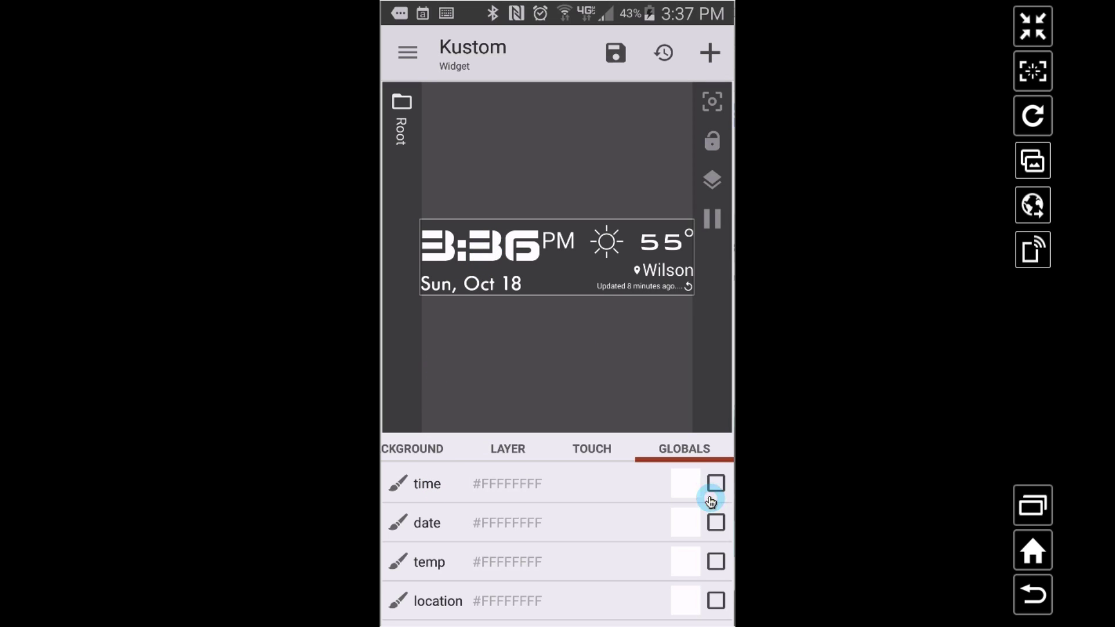
left_click(691, 483)
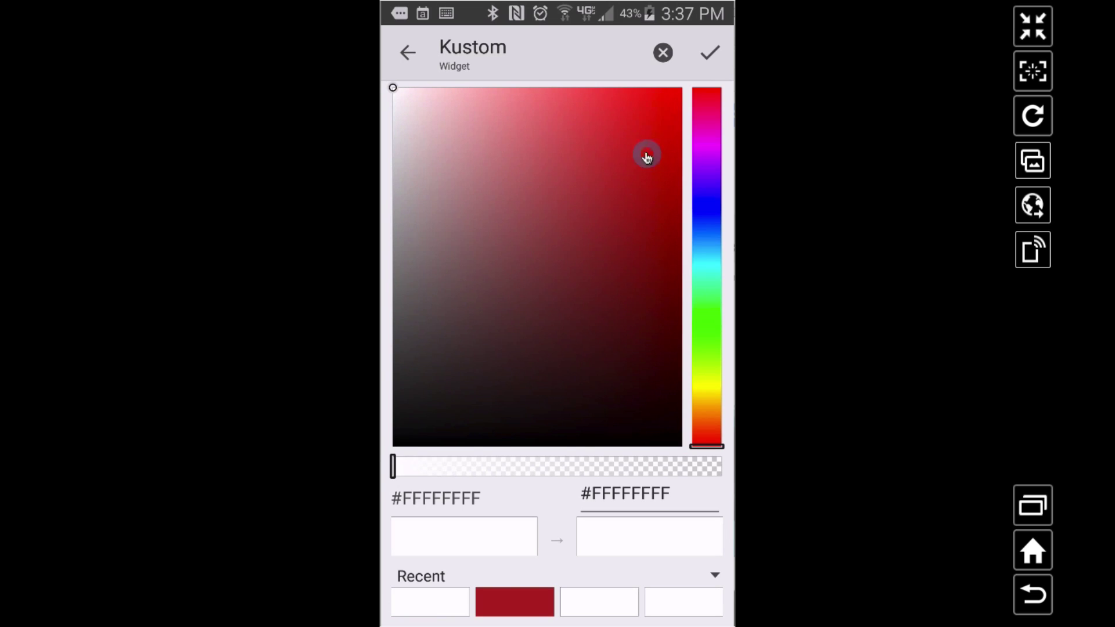
left_click_drag(646, 156, 682, 88)
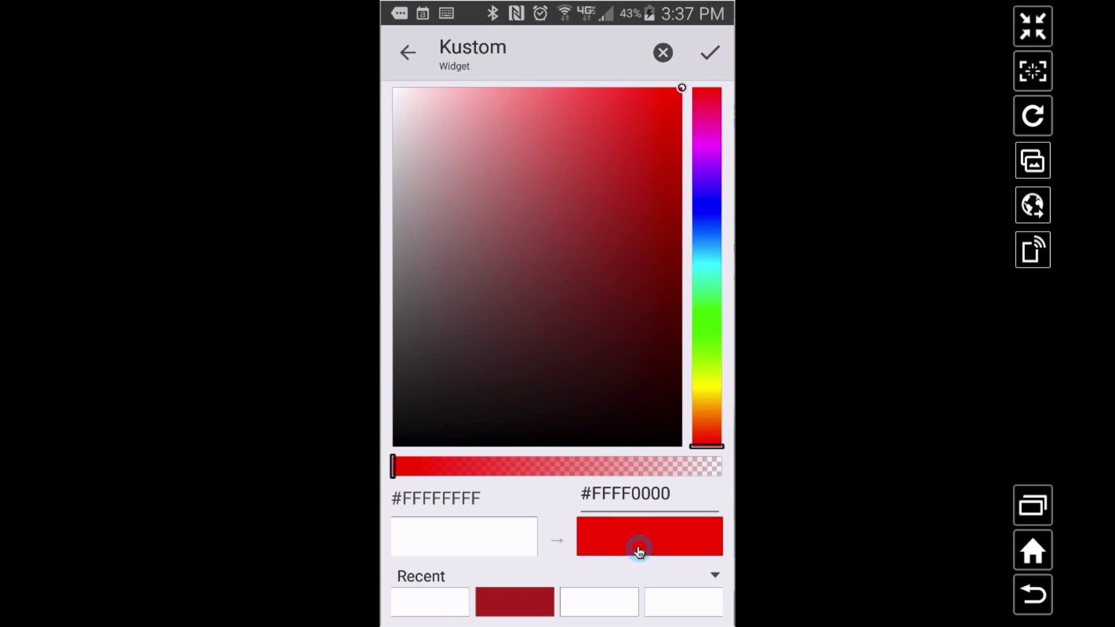
left_click(639, 550)
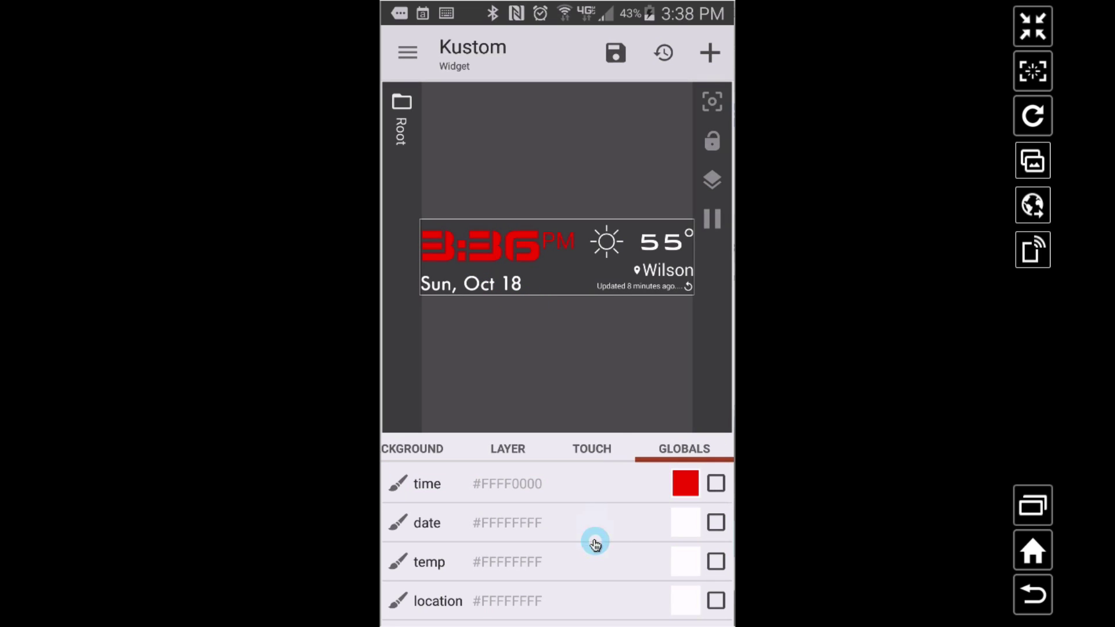
Step: Set the date global colour to a bright, fully saturated cyan
left_click(682, 520)
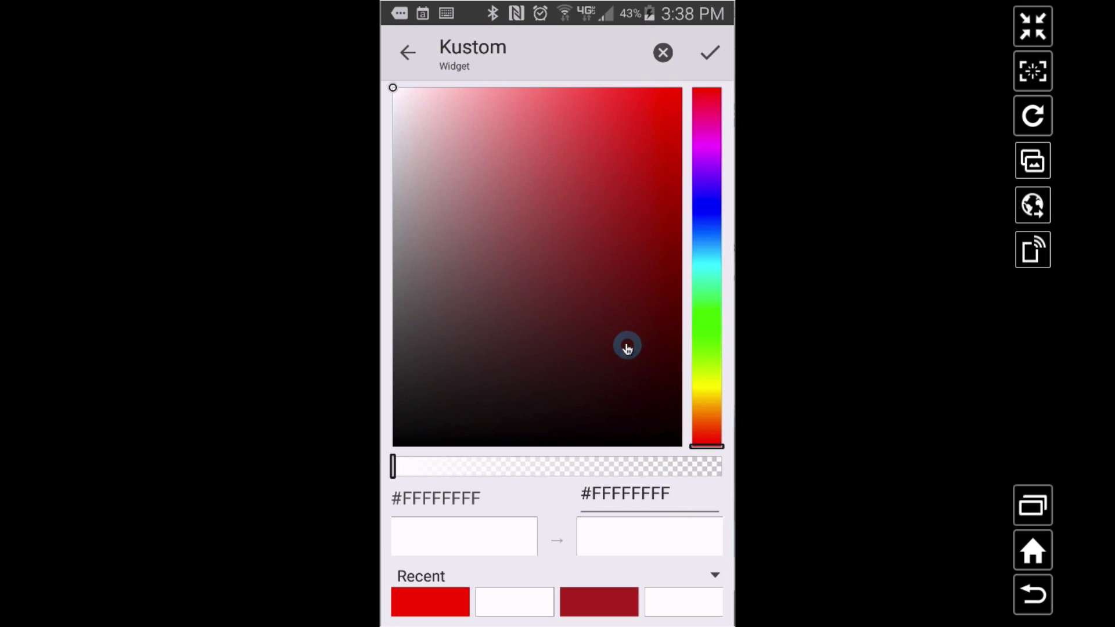
left_click(691, 262)
left_click(683, 86)
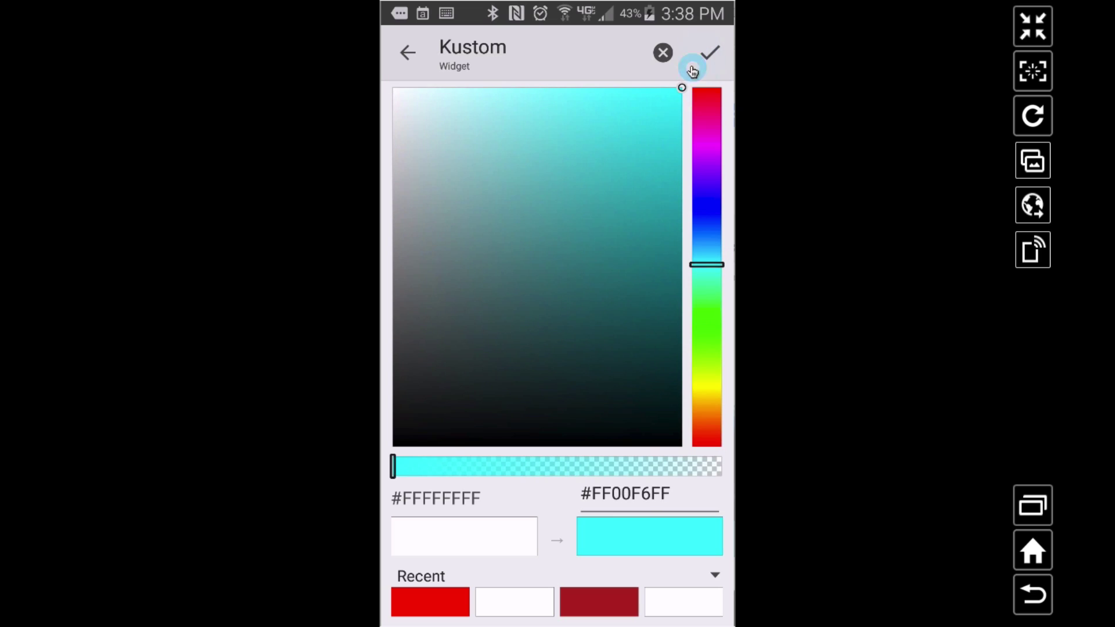
key("Escape")
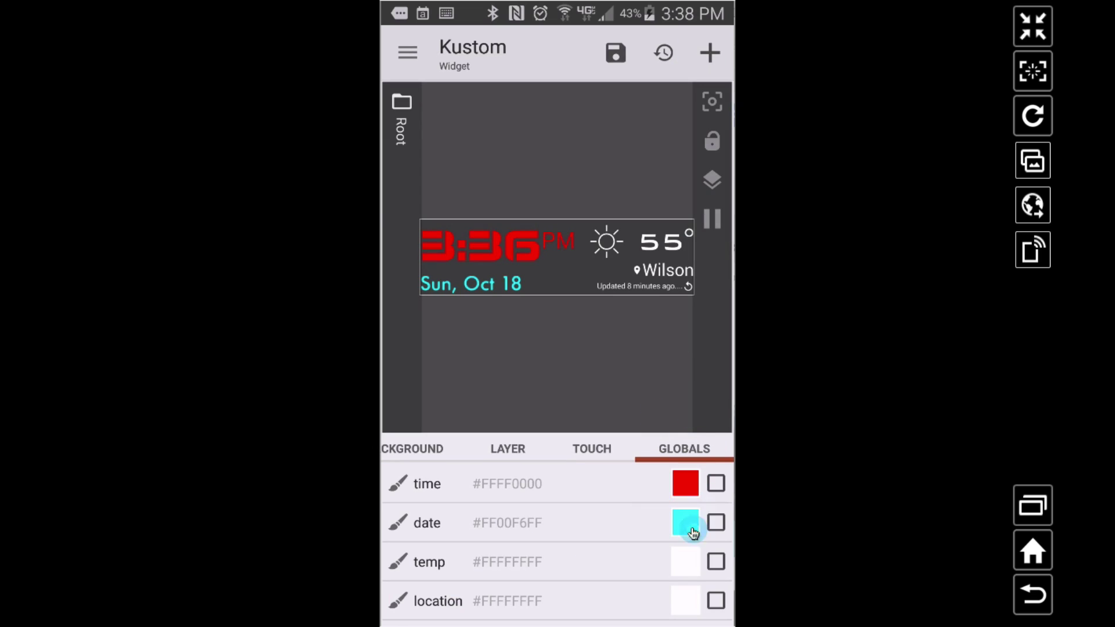
Step: Set the temp global colour to bright green #FF00FF19
left_click(685, 571)
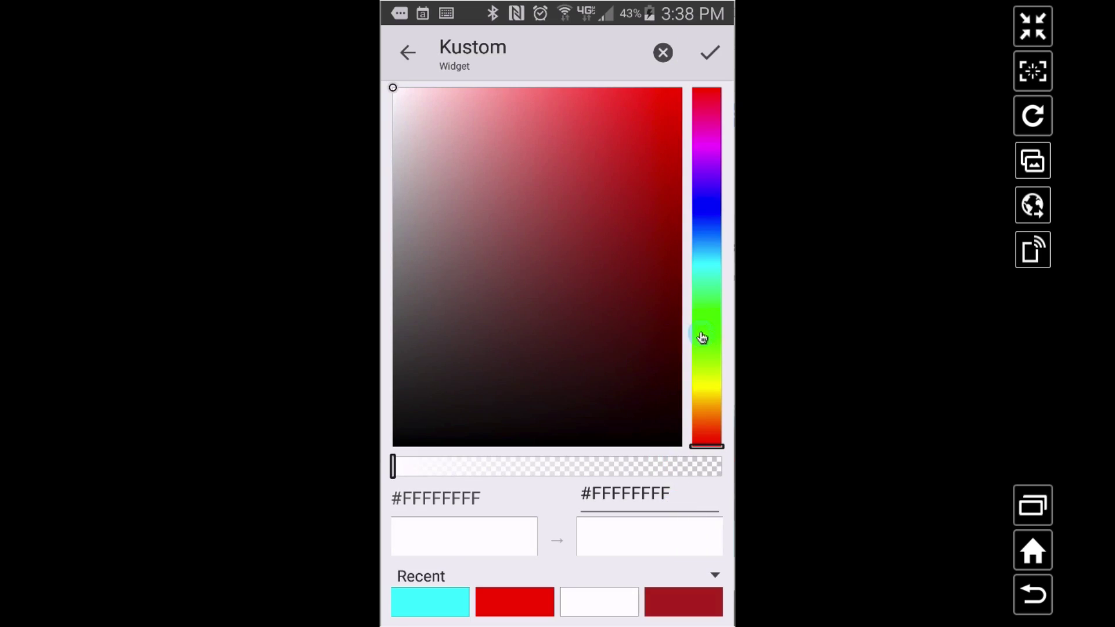
left_click(713, 314)
left_click_drag(660, 109, 682, 87)
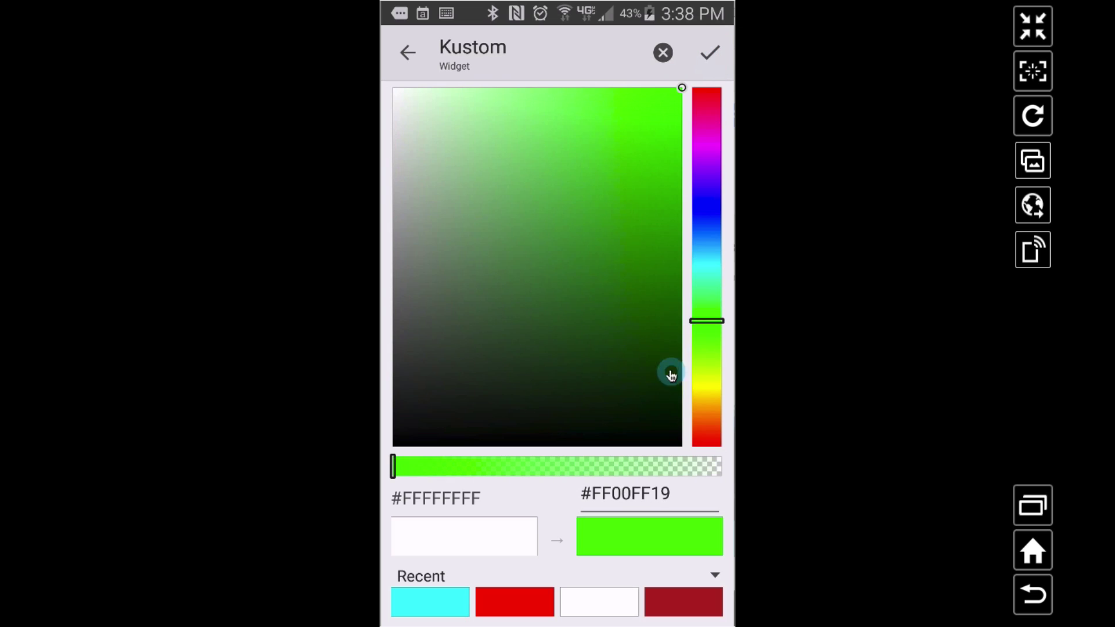
left_click(642, 543)
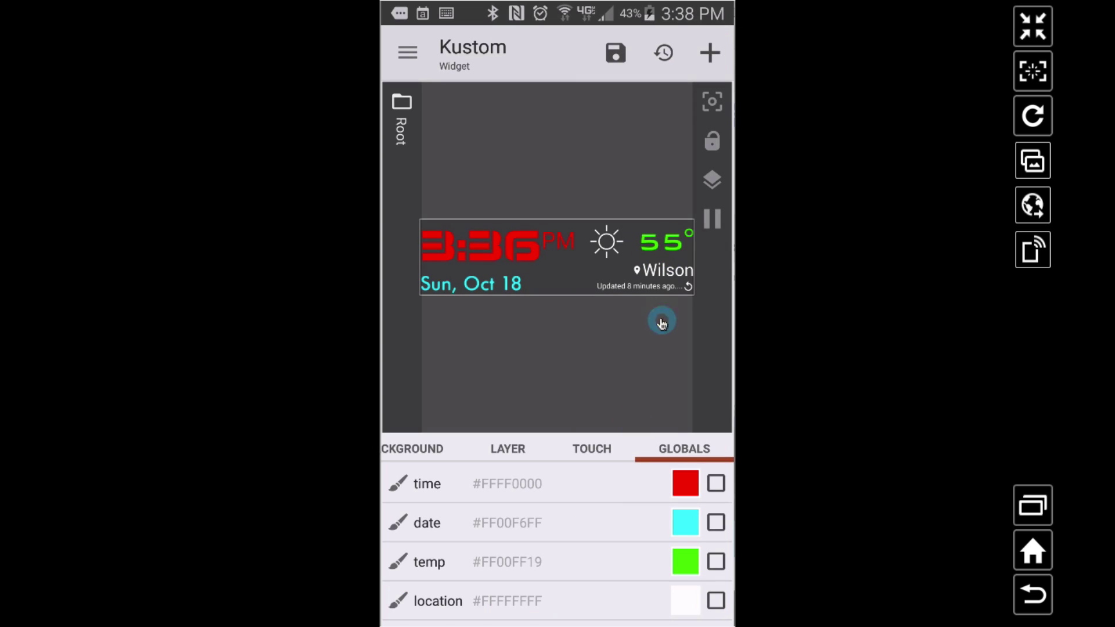
Step: Set the location global colour to bright yellow #FFEDFF00
left_click(677, 600)
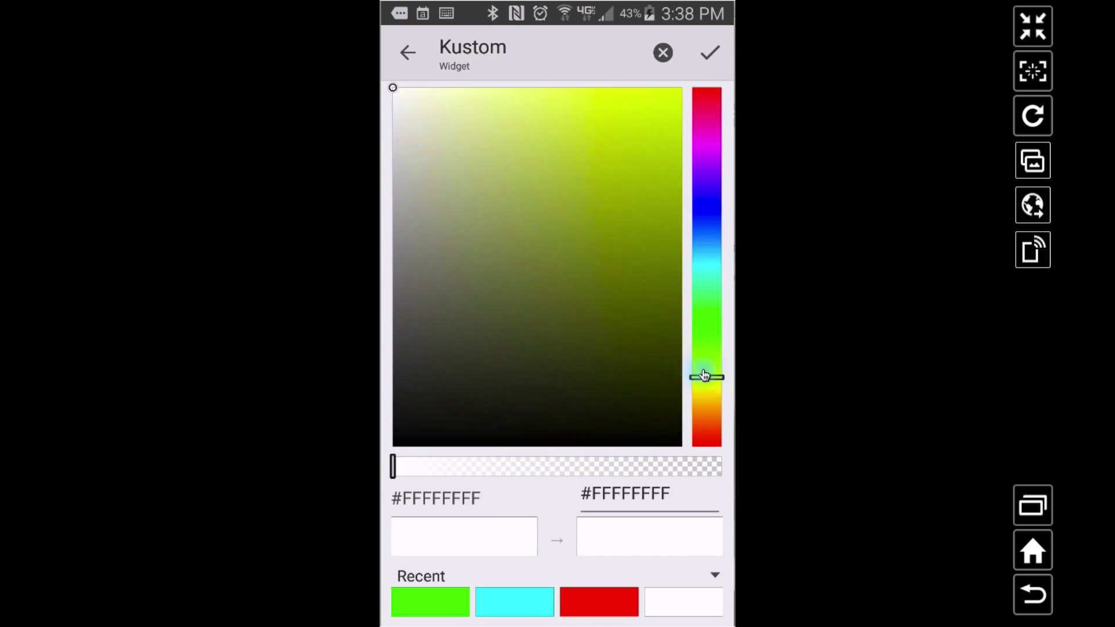
left_click_drag(705, 375, 704, 386)
mouse_move(607, 197)
left_mouse_down()
mouse_move(729, 43)
mouse_move(684, 87)
left_mouse_up()
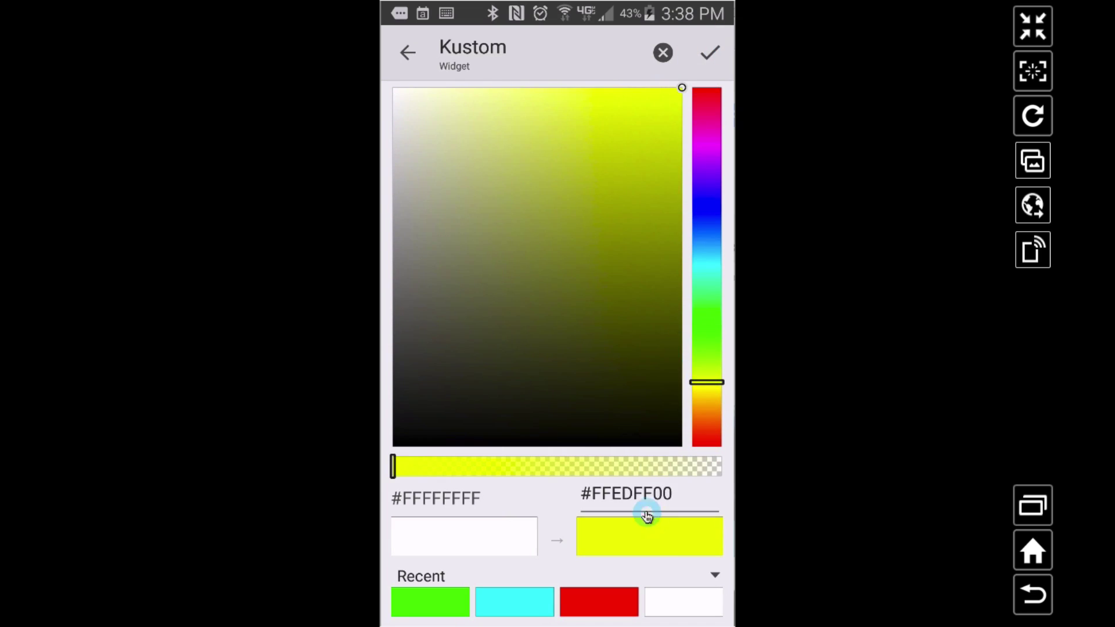
left_click(659, 539)
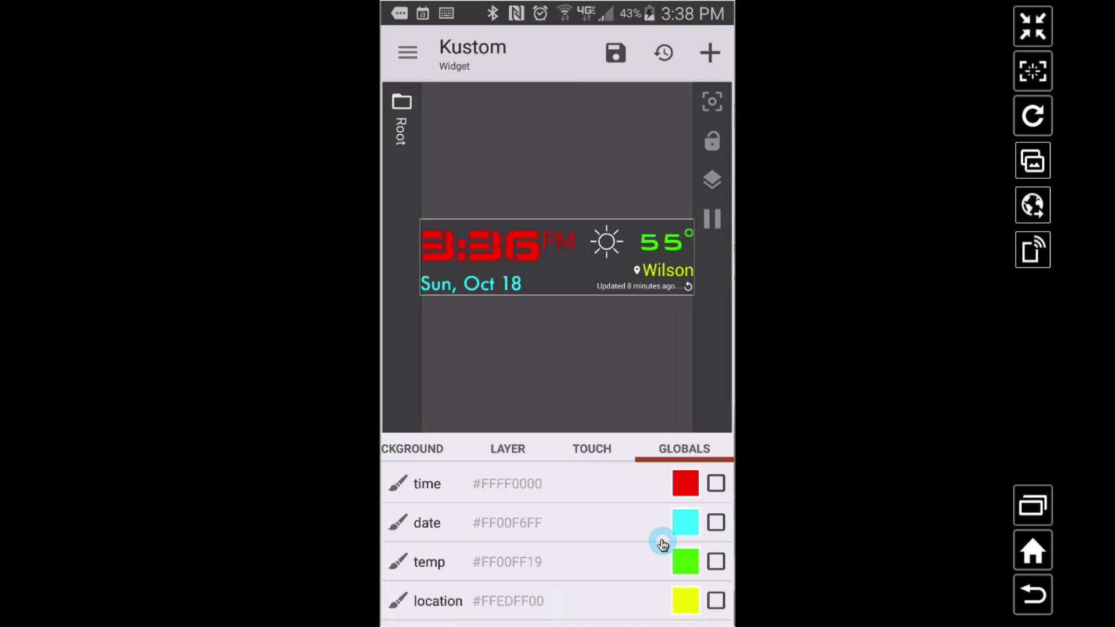
Step: Save the restyled widget, exit the Kustom editor, and return to the home screen
left_click(624, 54)
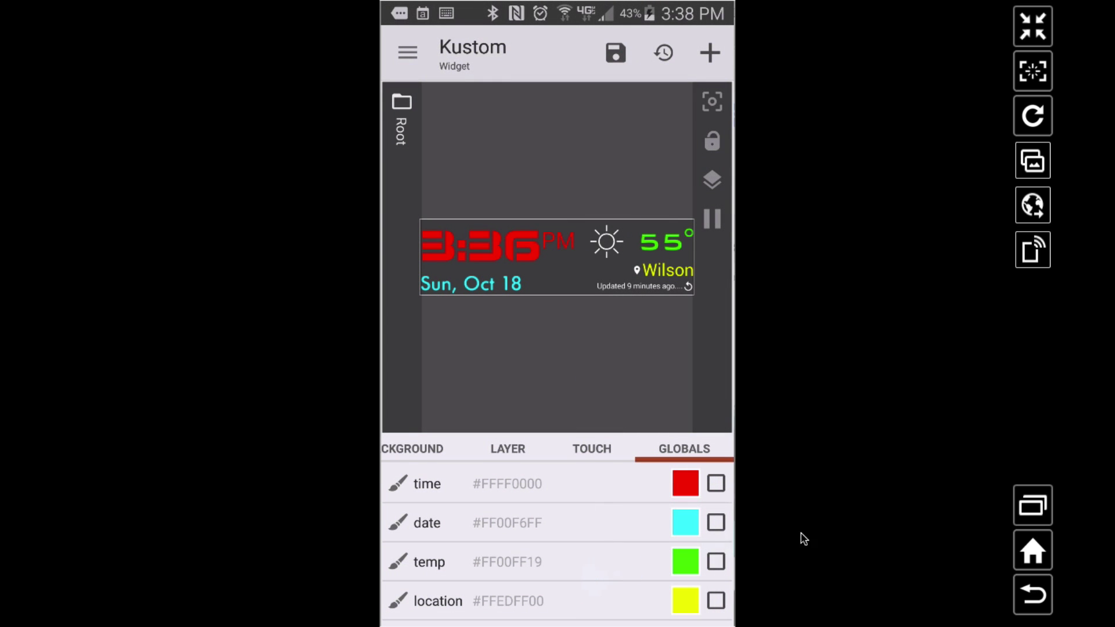
left_click(1032, 551)
left_click(506, 428)
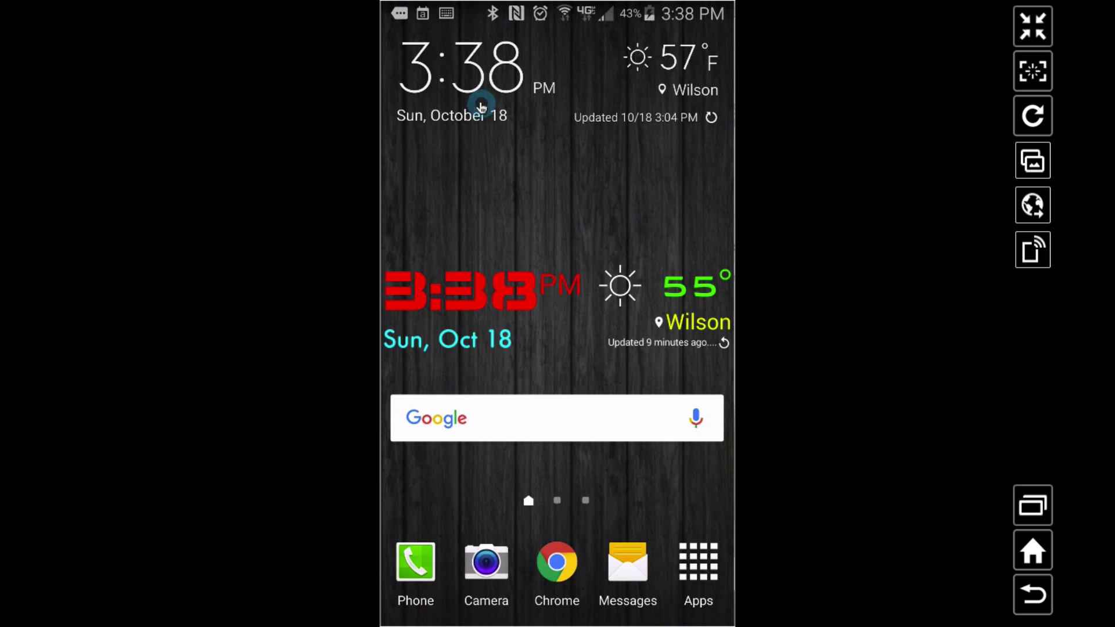
mouse_move(480, 106)
left_mouse_down()
mouse_move(485, 65)
mouse_move(498, 92)
left_mouse_up()
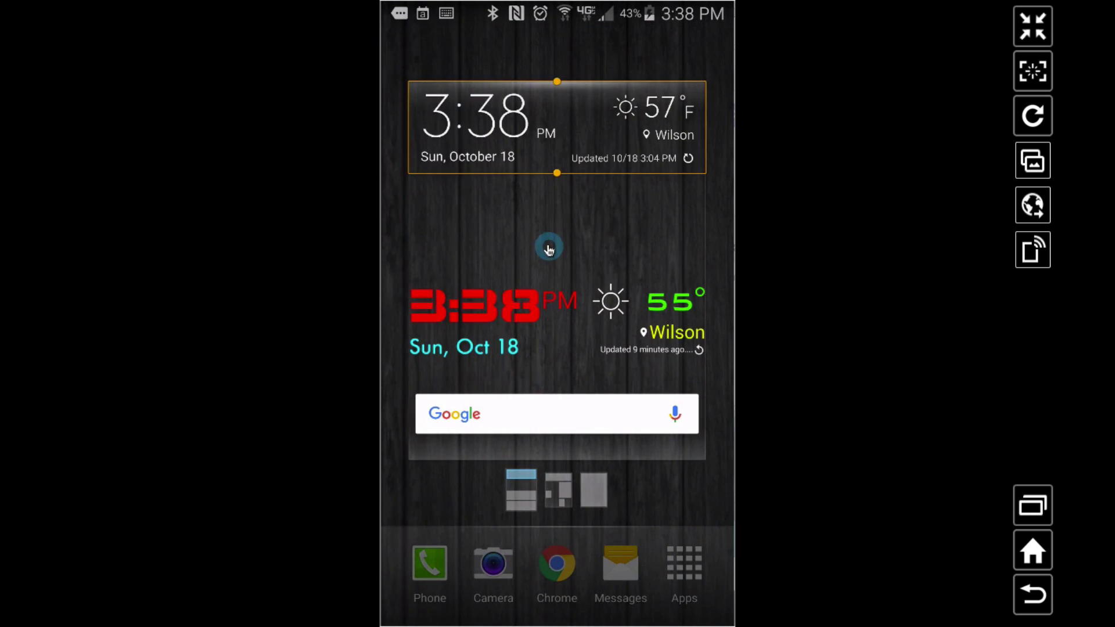
left_click(557, 256)
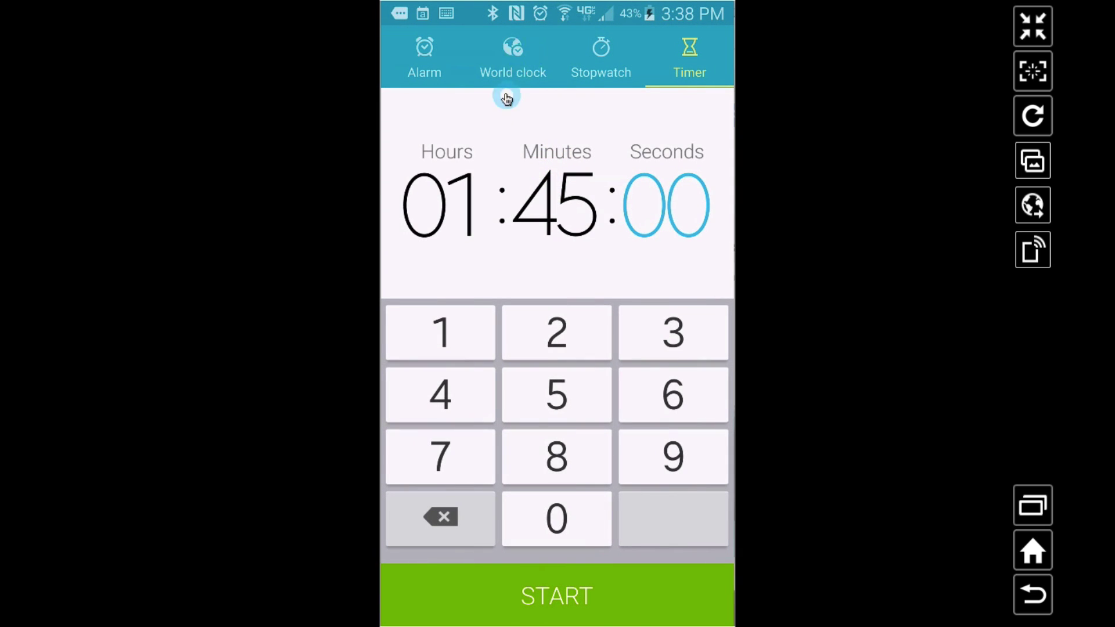
Step: Look through the Clock app's Stopwatch, World clock and Alarm tabs, then go home
left_click(511, 64)
left_click(596, 89)
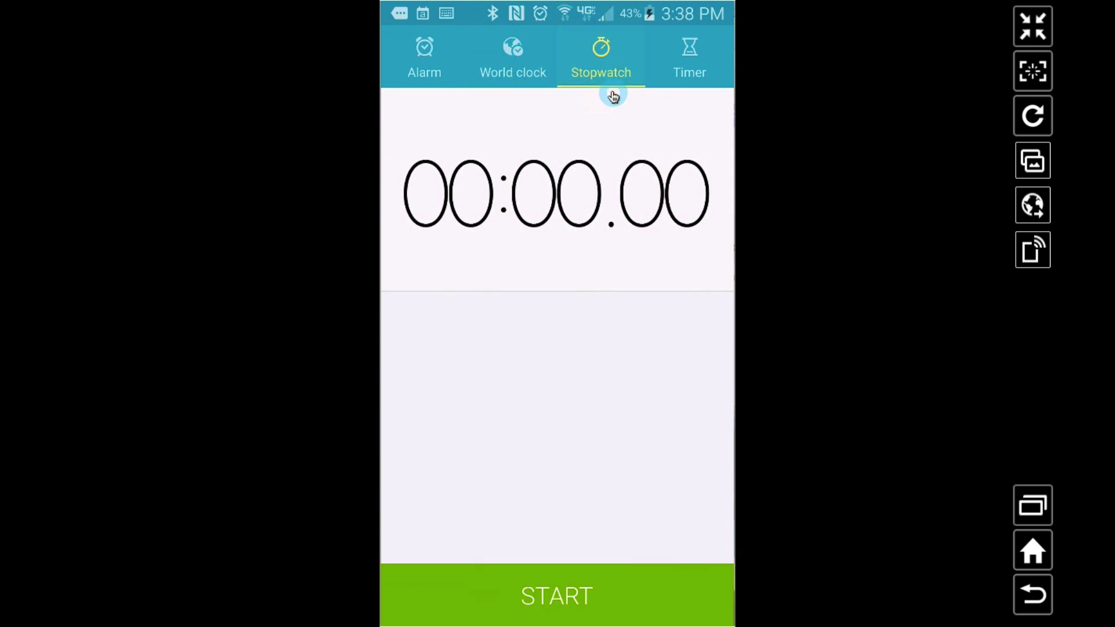
left_click(505, 58)
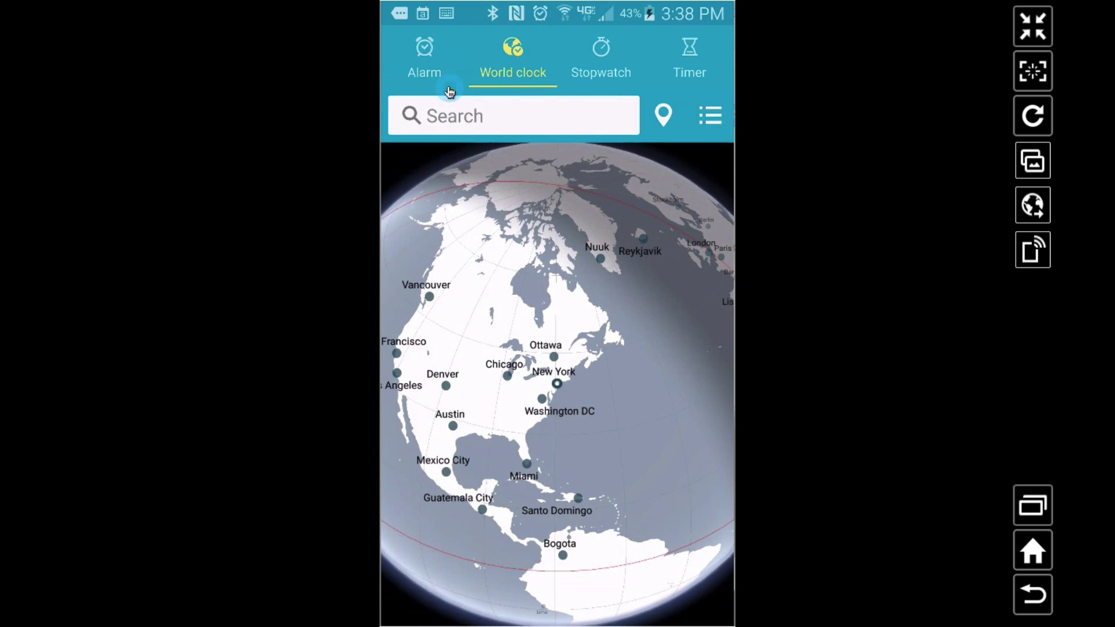
left_click(449, 90)
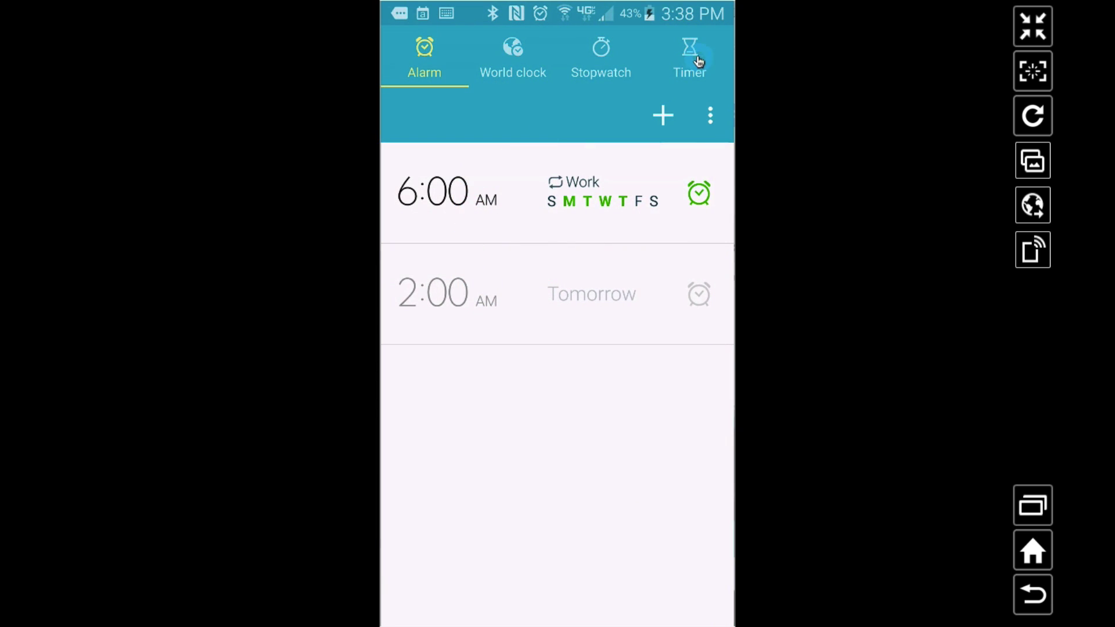
left_click(1015, 546)
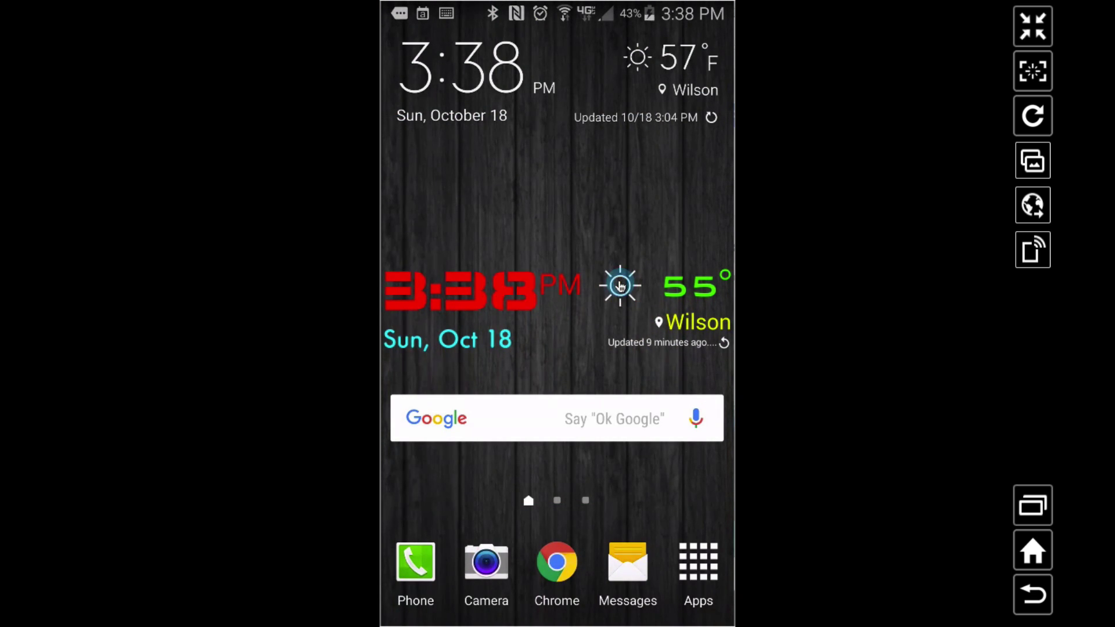
left_click(620, 285)
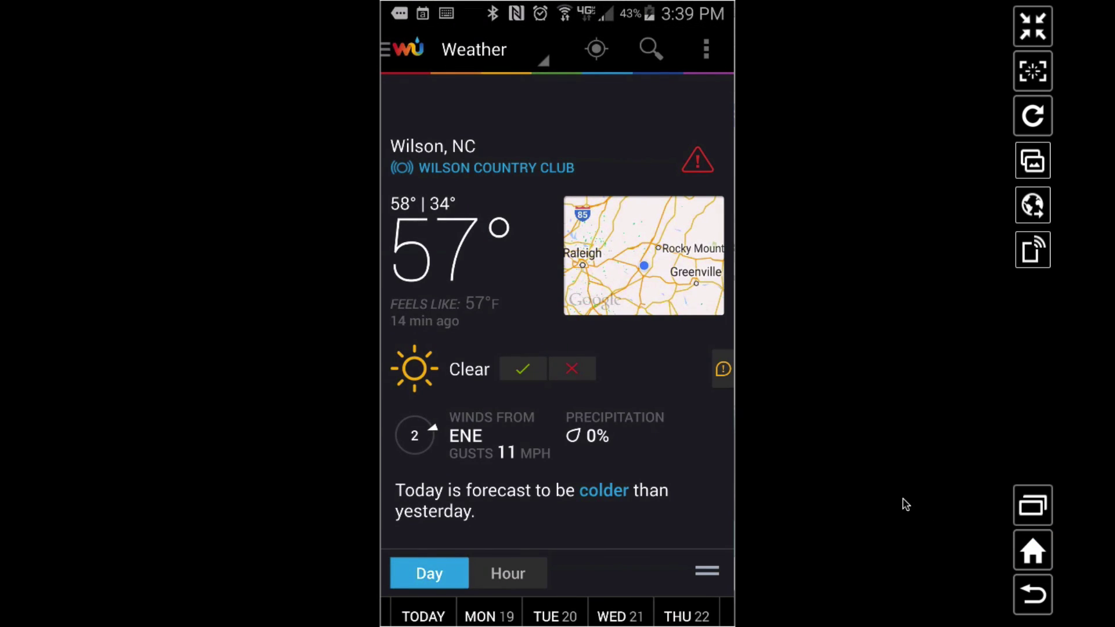
key("Home")
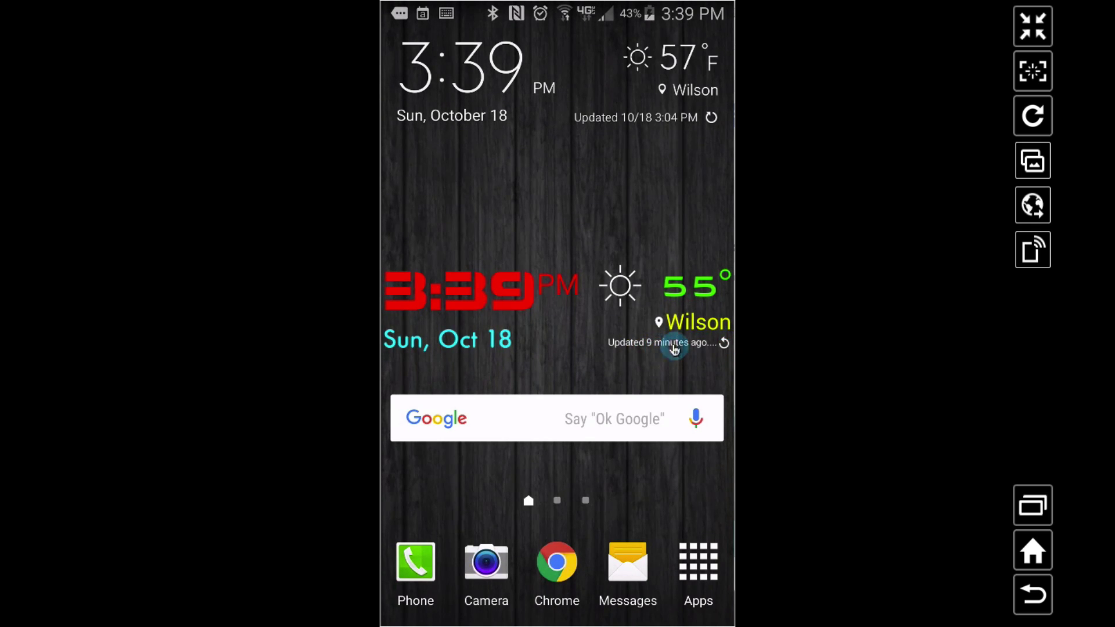
Step: Refresh the widget's weather so it shows 'Updated moments ago'
left_click(724, 345)
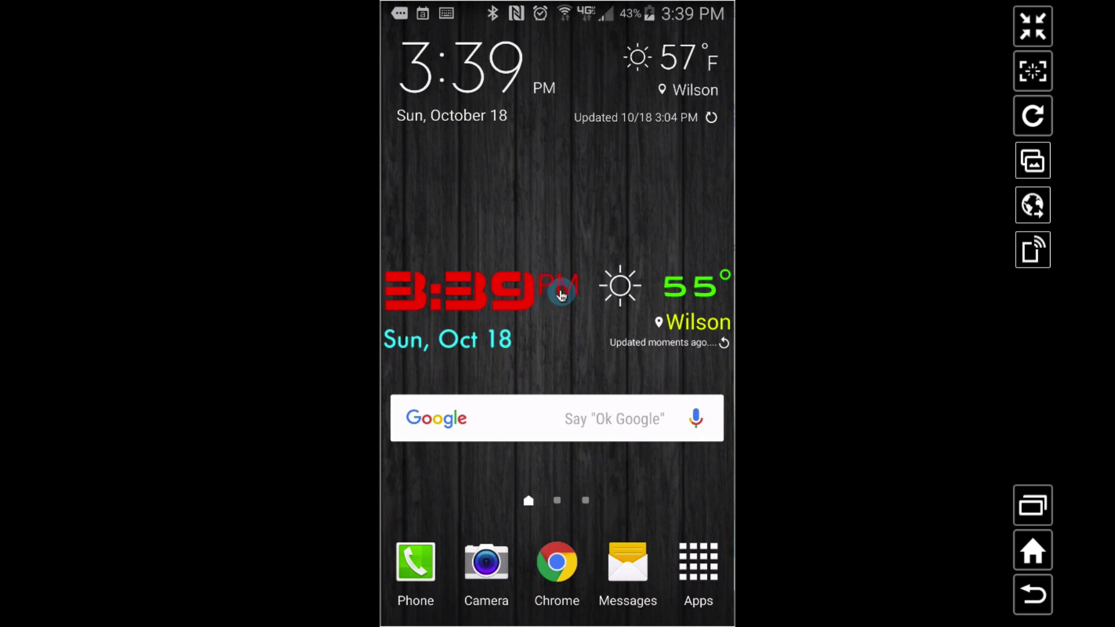
left_click_drag(656, 225, 530, 249)
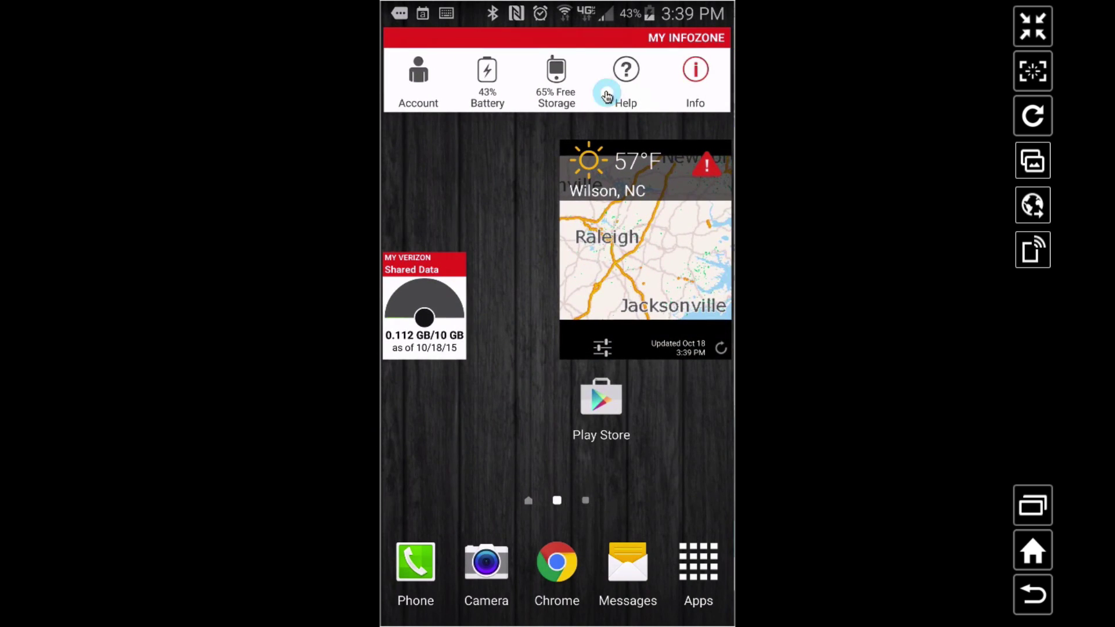
left_click(585, 199)
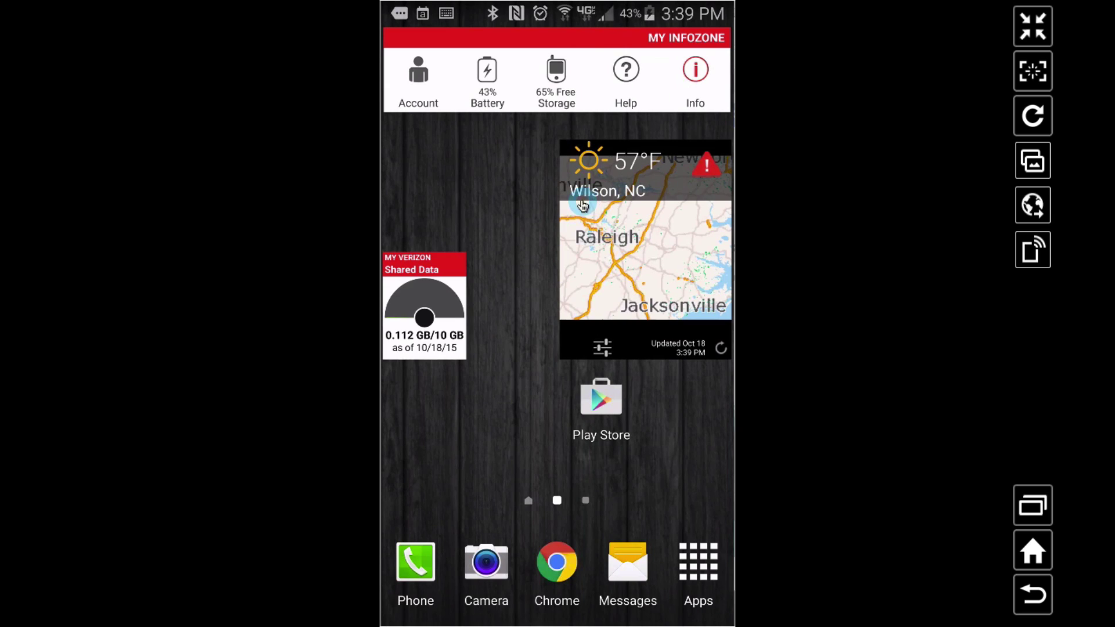
left_click_drag(583, 205, 590, 245)
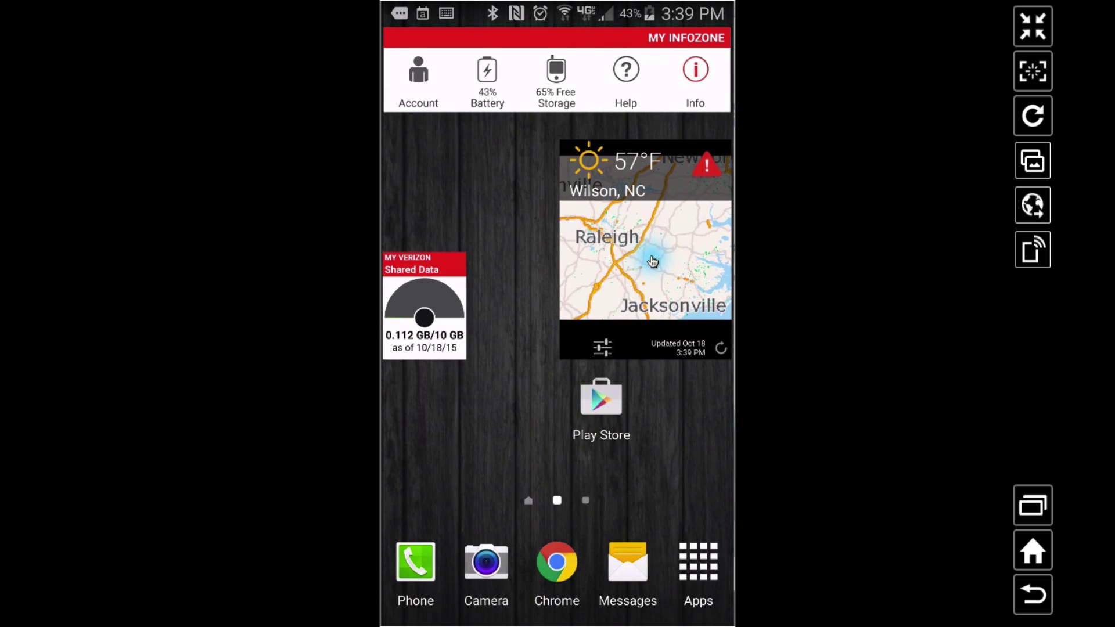
left_click_drag(653, 262, 644, 296)
left_click(513, 424)
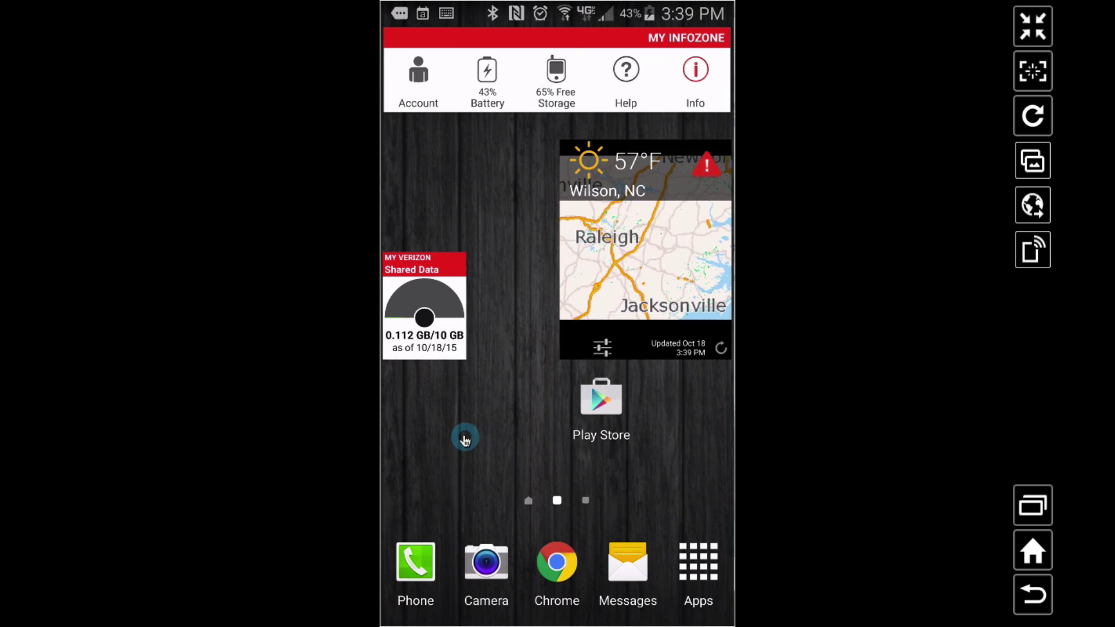
left_click_drag(465, 440, 635, 423)
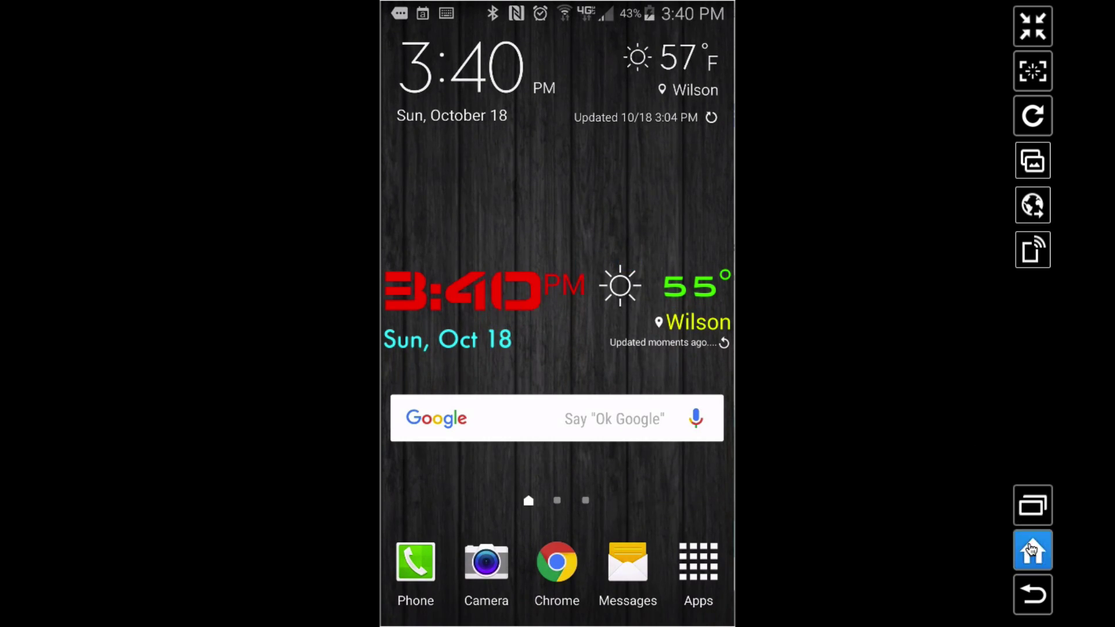
Step: Leave SideSync full screen and go back in Chrome to the installed KWGT Kustom Widget Maker listing
left_click(1032, 25)
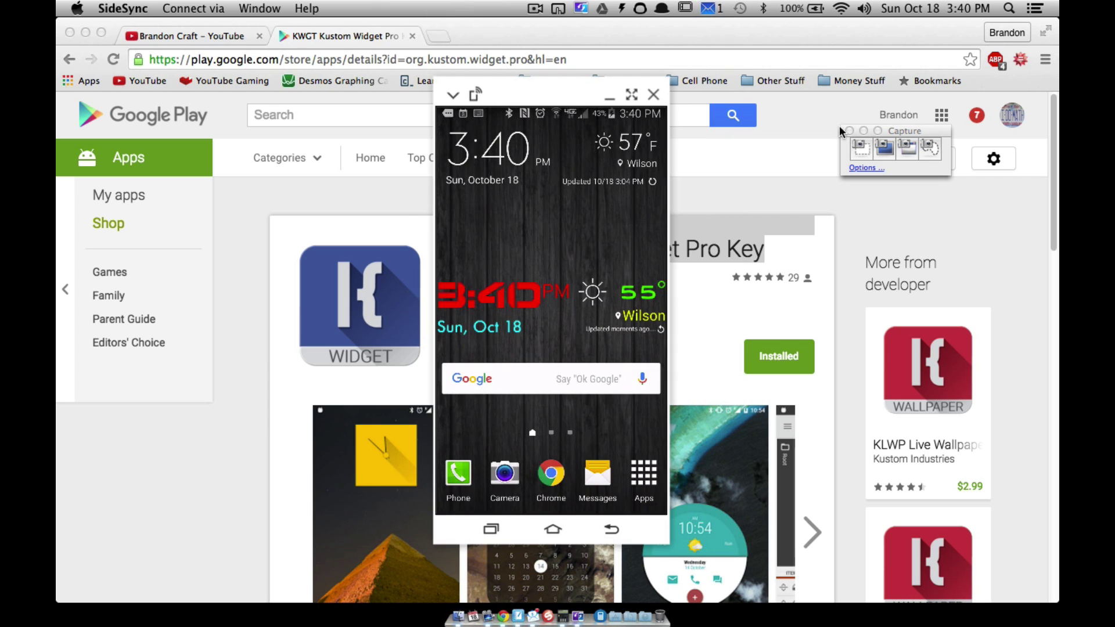
left_click(379, 213)
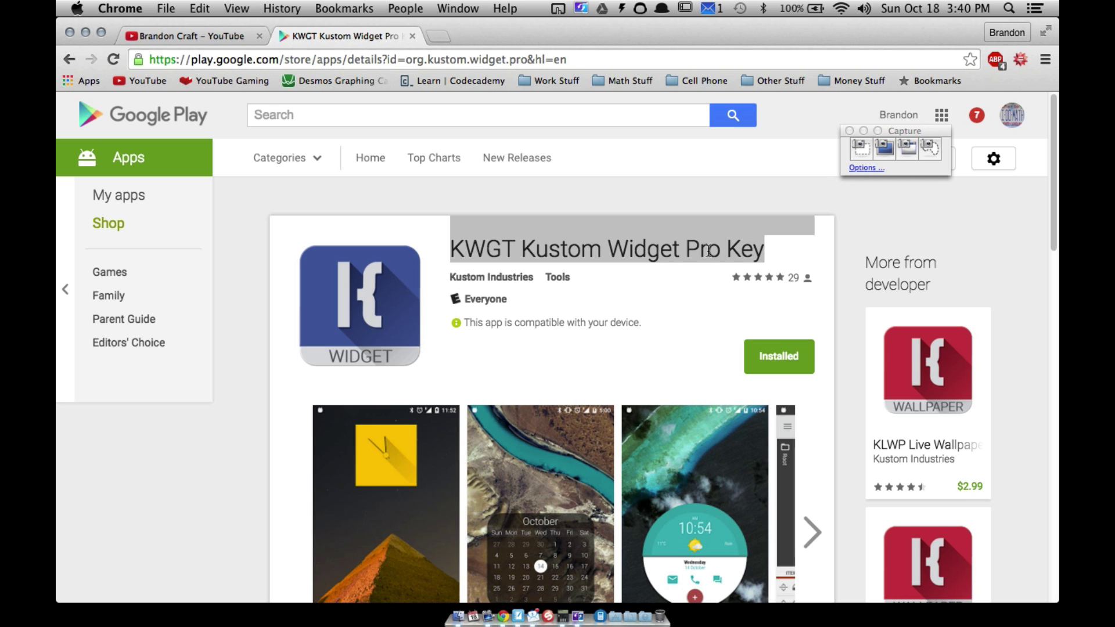
left_click(69, 61)
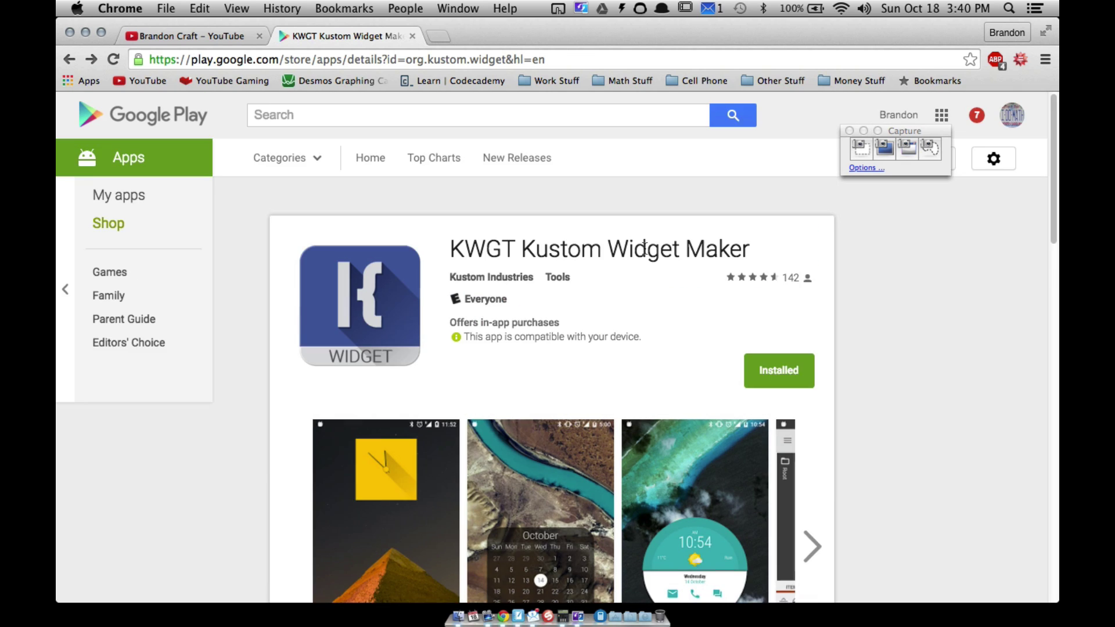
scroll(918, 534, "down", 3)
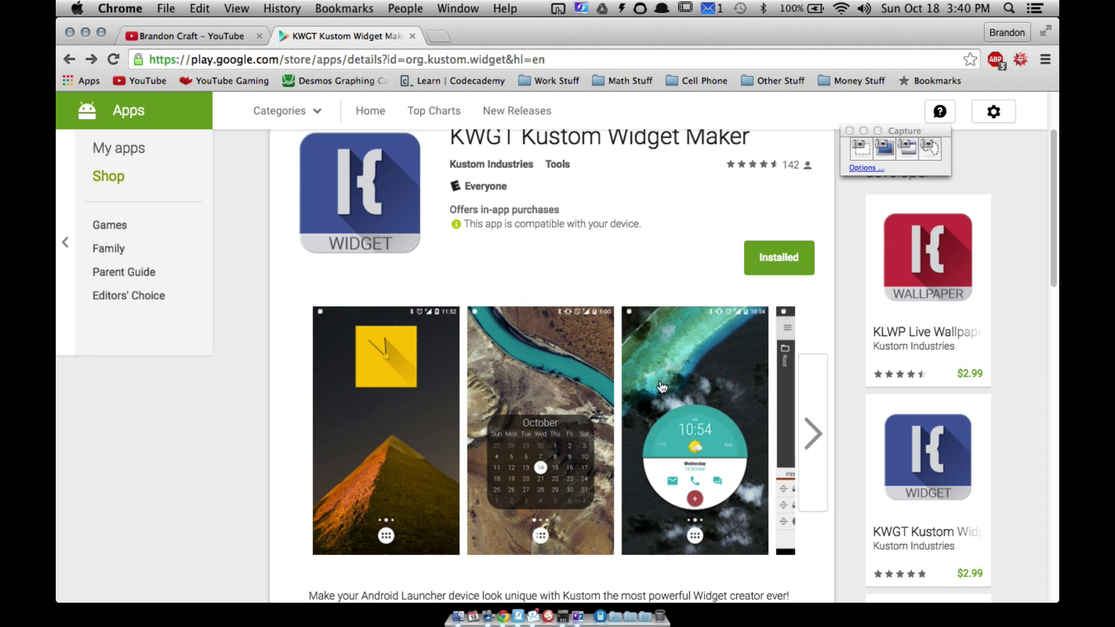
Step: Enlarge the app's screenshots and page past the round 10:54 clock to the Kustom editor screenshot
left_click(812, 440)
left_click(808, 348)
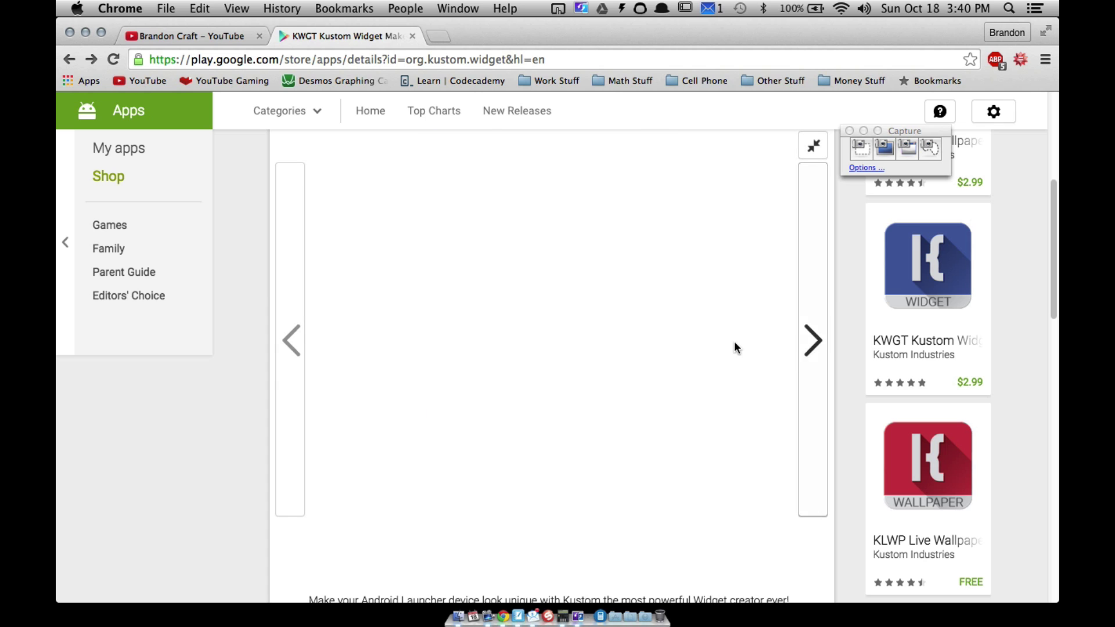
left_click(803, 405)
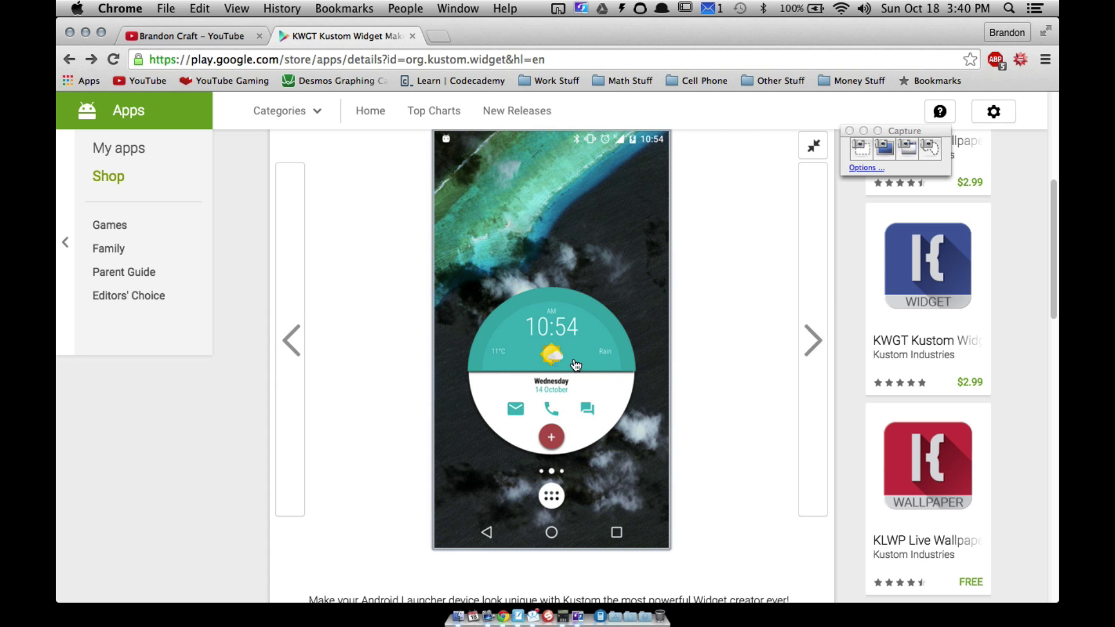
left_click(804, 357)
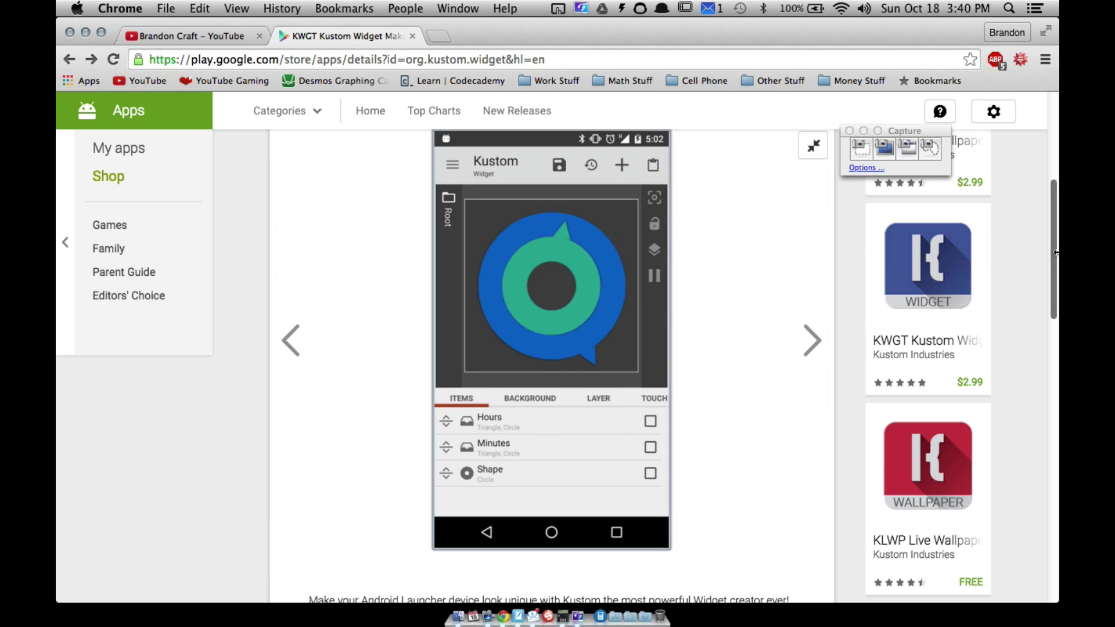
scroll(1051, 251, "up", 5)
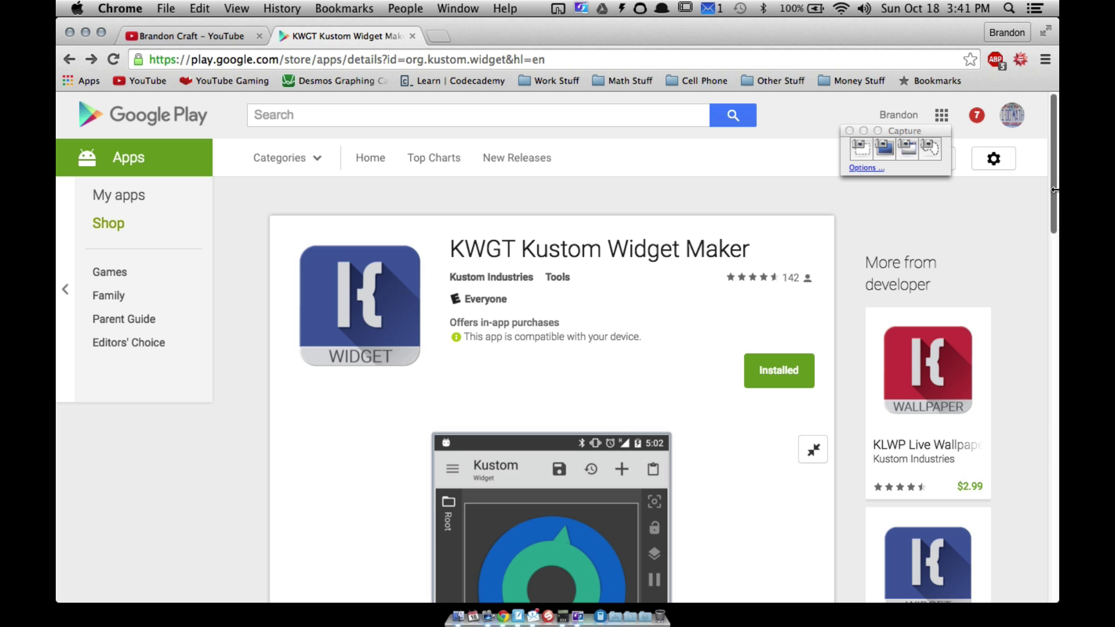
Step: Scroll down to the listing's additional information, back up, and select 'Kustom' in the app title
left_click_drag(1051, 192, 1009, 571)
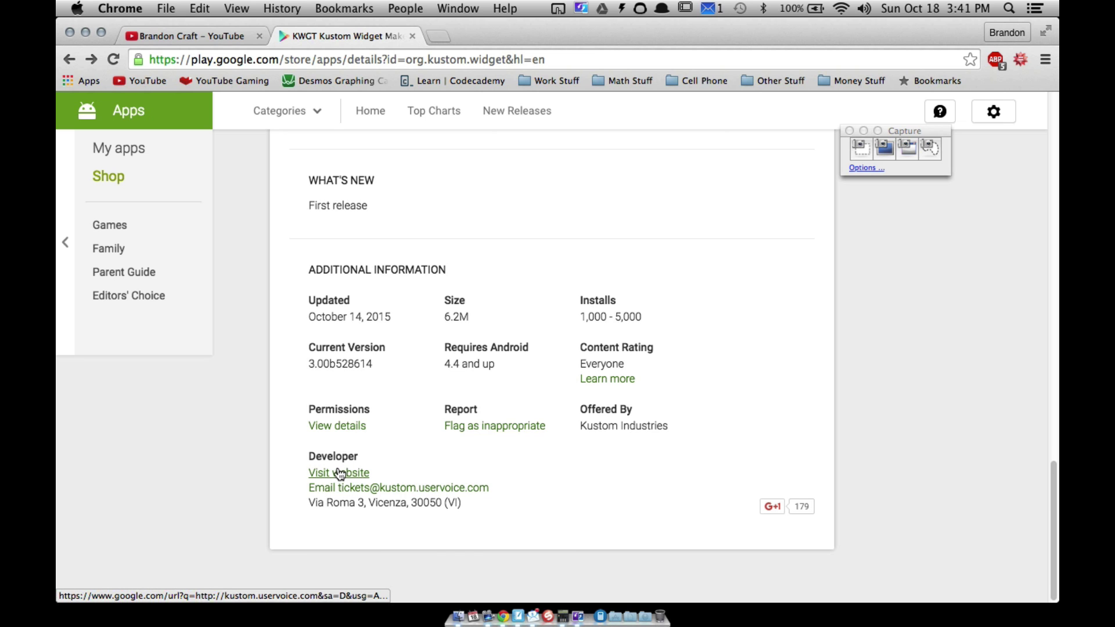
left_click_drag(1055, 488, 1040, 108)
left_click_drag(521, 216, 605, 221)
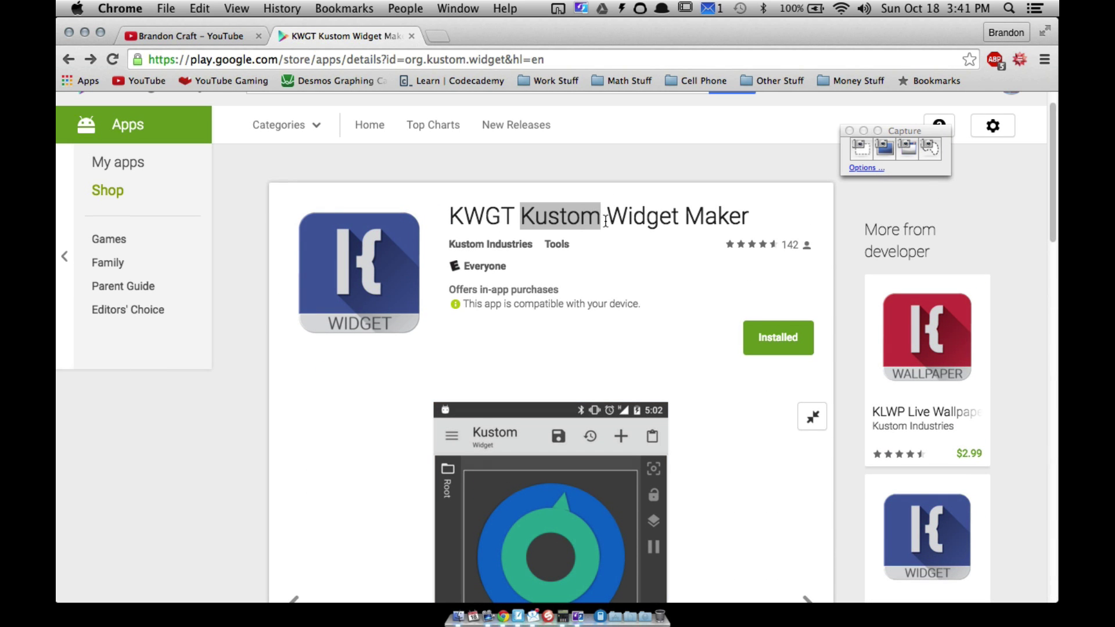